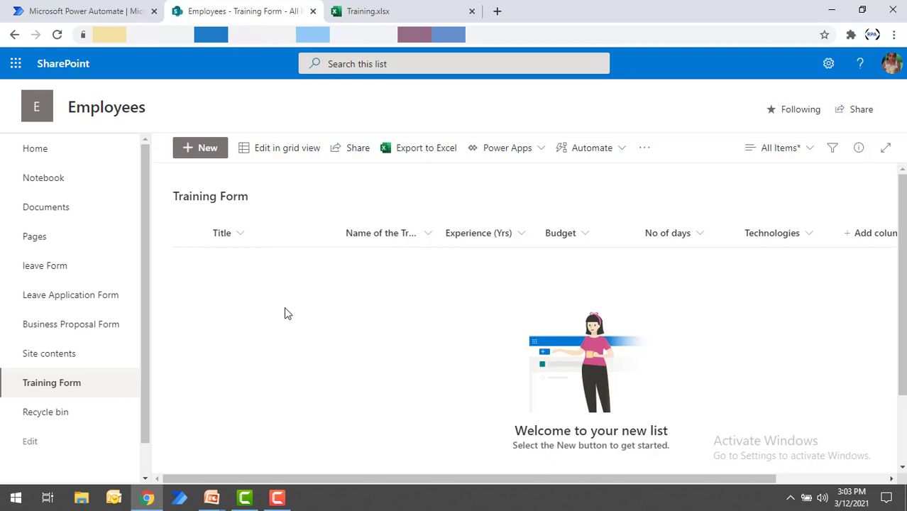
Step: Switch to the Training.xlsx workbook and review the training table's columns, from Trainer Name and Budget to No of Days and Approved?
{"action": "left_click", "coordinate": [392, 8]}
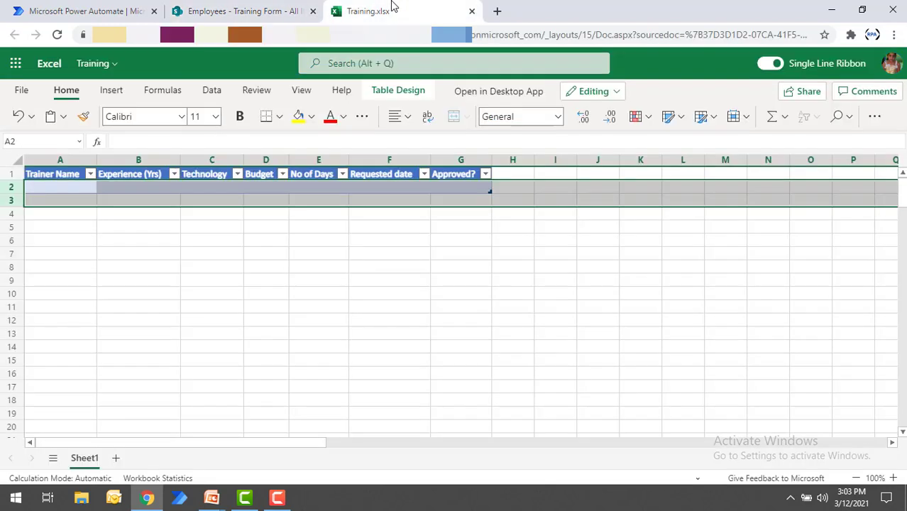
{"action": "left_click", "coordinate": [224, 244]}
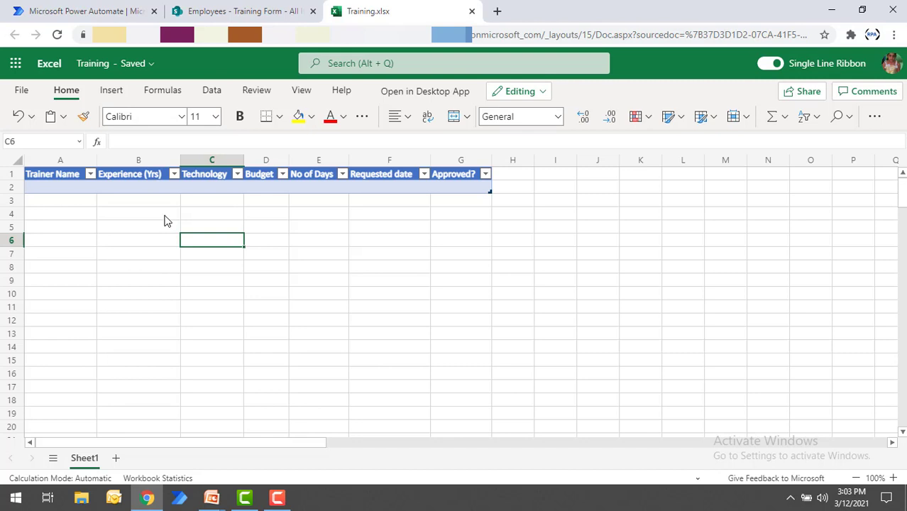
{"action": "left_click", "coordinate": [41, 188]}
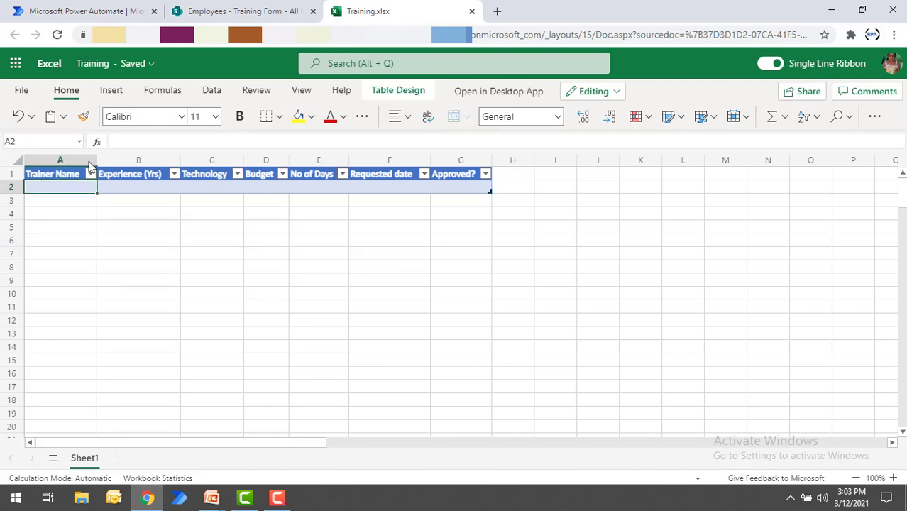
{"action": "left_click", "coordinate": [253, 189]}
{"action": "left_click", "coordinate": [305, 190]}
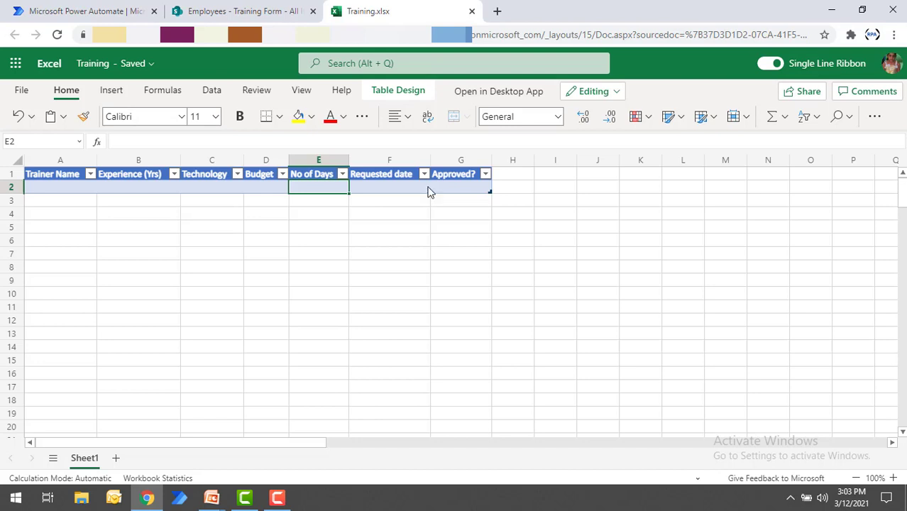
Step: Switch to Power Automate and create an automated cloud flow named "Training Approval Process" with the SharePoint trigger "When an item is created"
{"action": "left_click", "coordinate": [86, 6]}
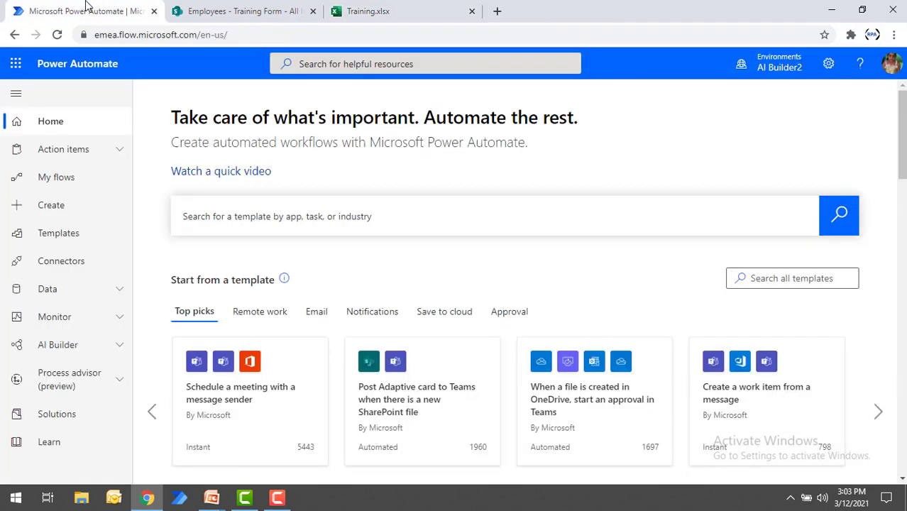
{"action": "left_click", "coordinate": [67, 205]}
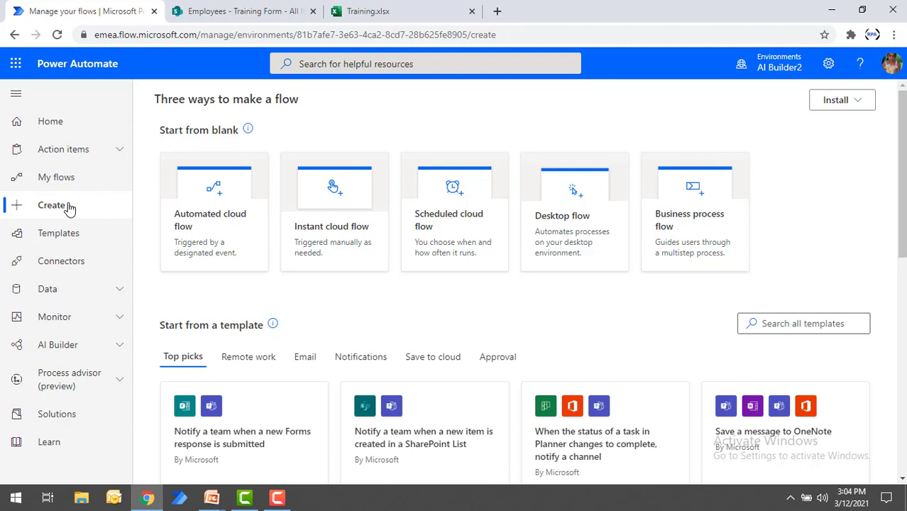
{"action": "left_click", "coordinate": [205, 198]}
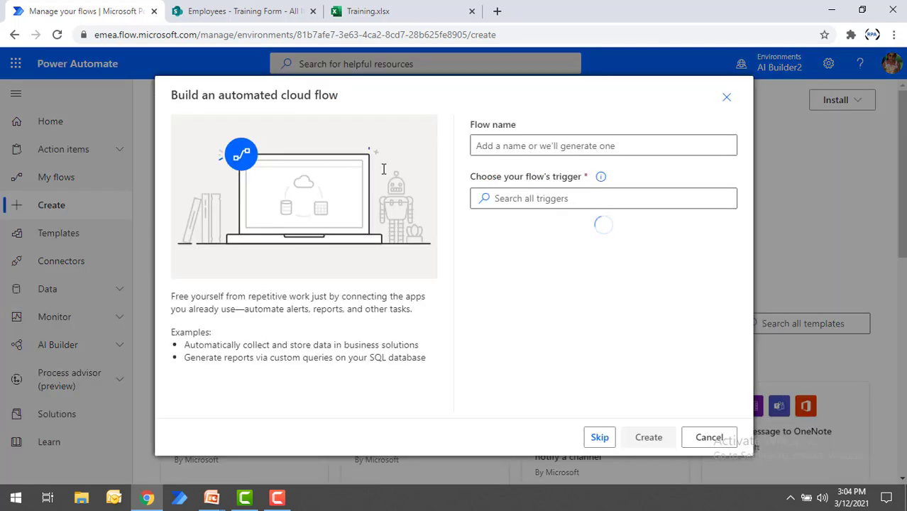
{"action": "left_click", "coordinate": [496, 145]}
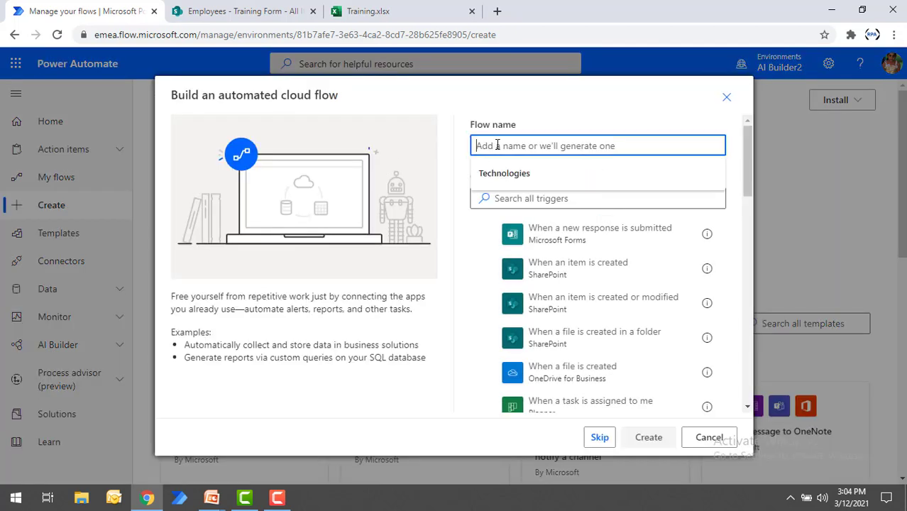
{"action": "type", "text": "Training A"}
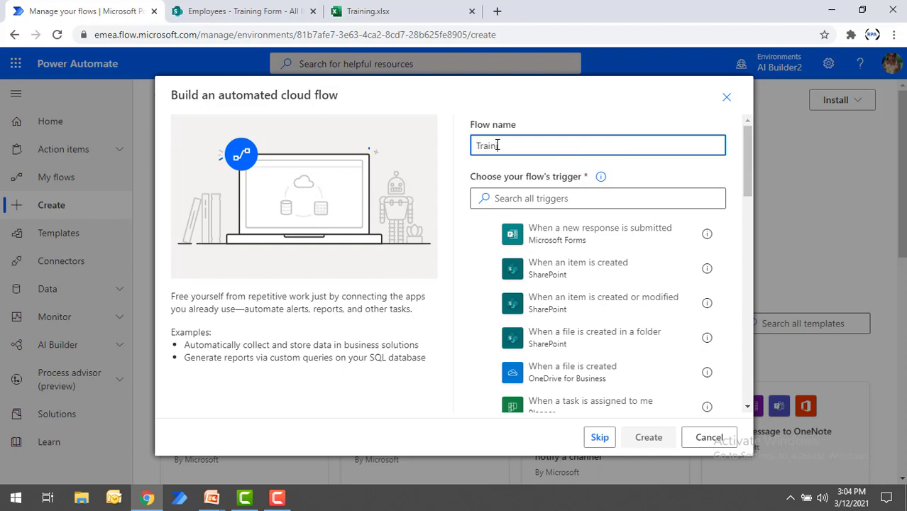
{"action": "type", "text": "pproval Process"}
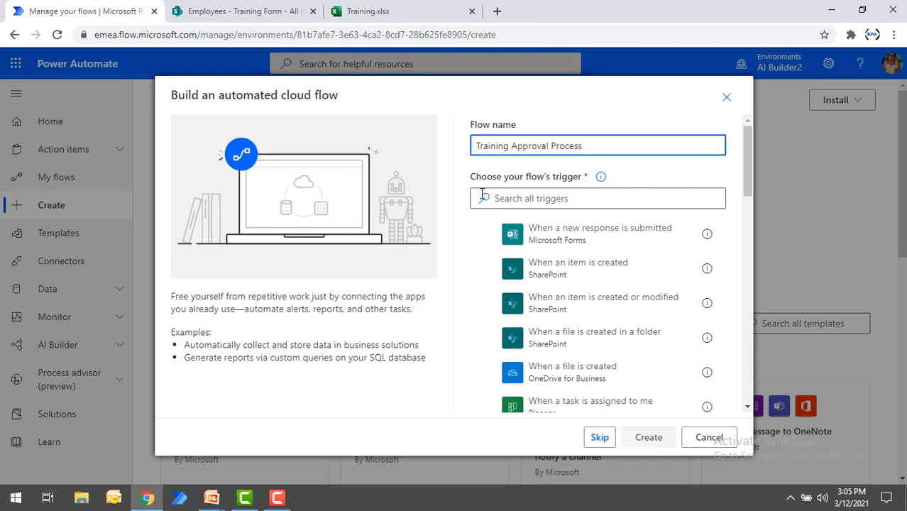
{"action": "left_click", "coordinate": [486, 270]}
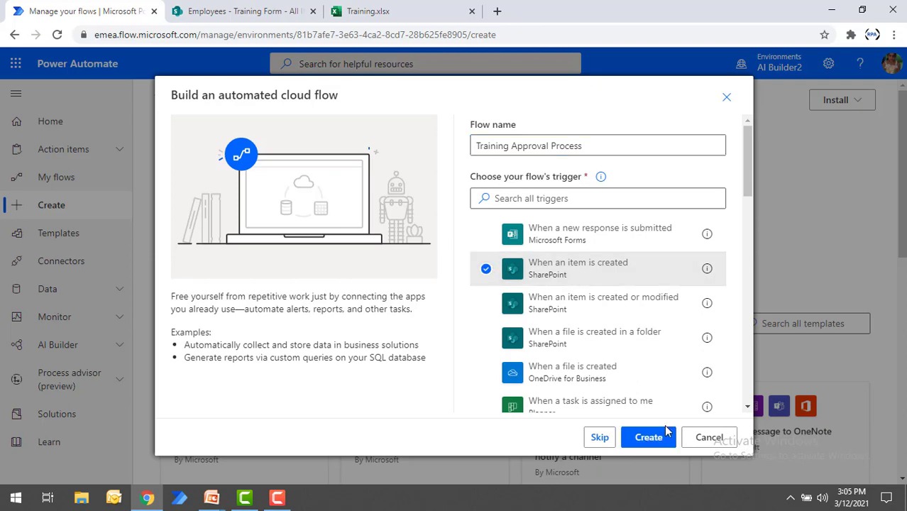
{"action": "left_click", "coordinate": [647, 437]}
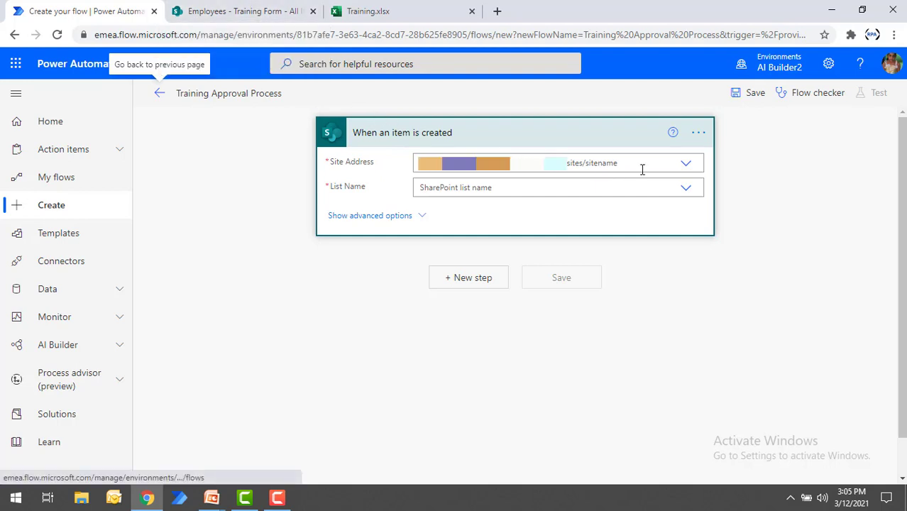
Step: Set the trigger's site address to the Employees SharePoint site and its list name to Training Form
{"action": "left_click", "coordinate": [684, 166]}
{"action": "left_click", "coordinate": [447, 202]}
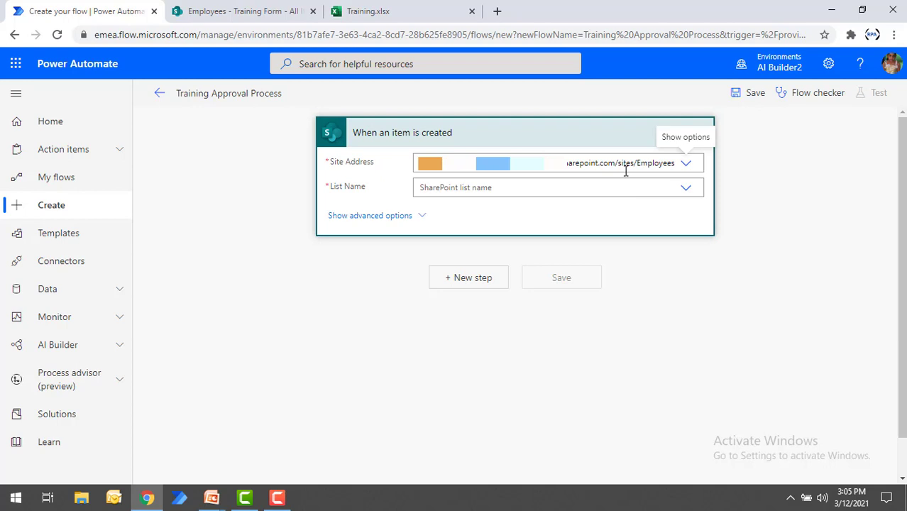
{"action": "left_click", "coordinate": [686, 192]}
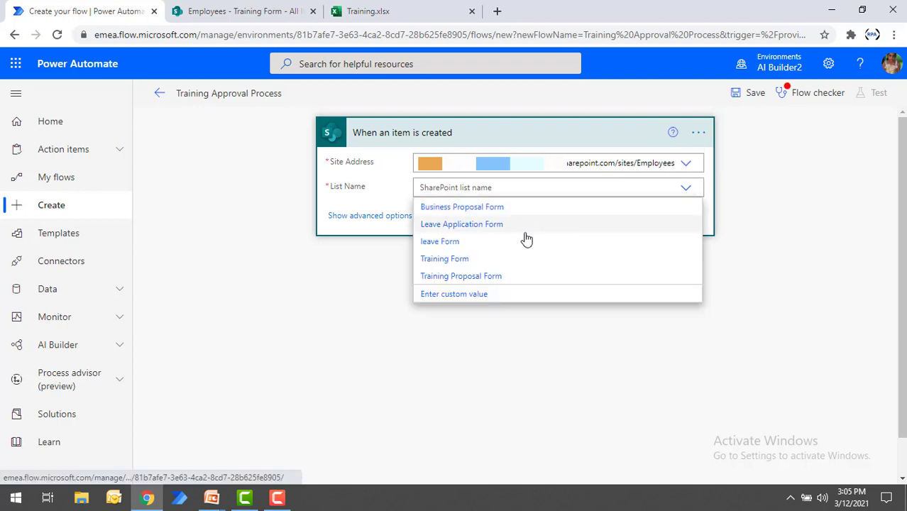
{"action": "left_click", "coordinate": [455, 259]}
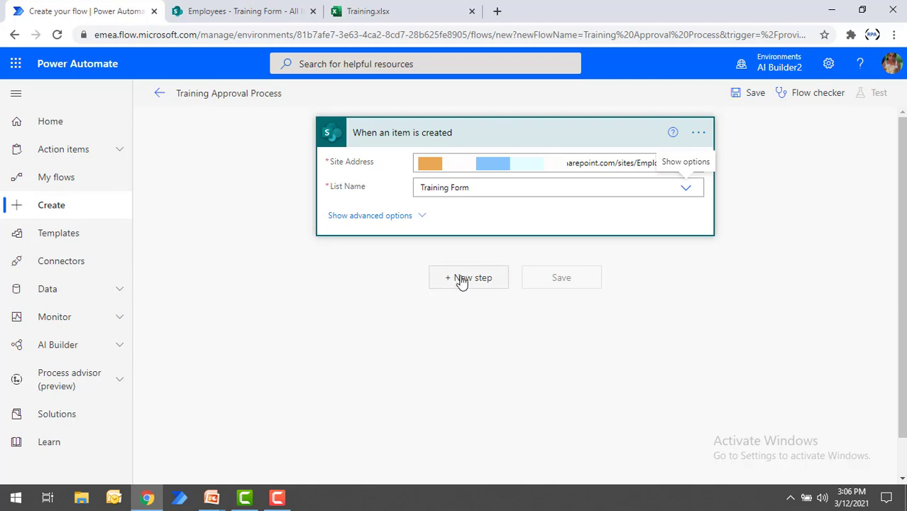
Step: Add a "Start and wait for an approval" action from the Approvals connector after the trigger
{"action": "left_click", "coordinate": [461, 279]}
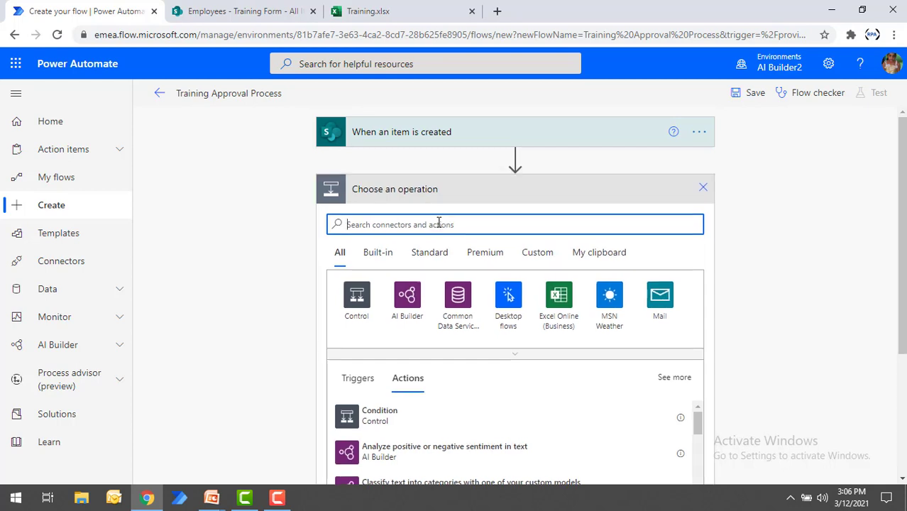
{"action": "type", "text": "Approva"}
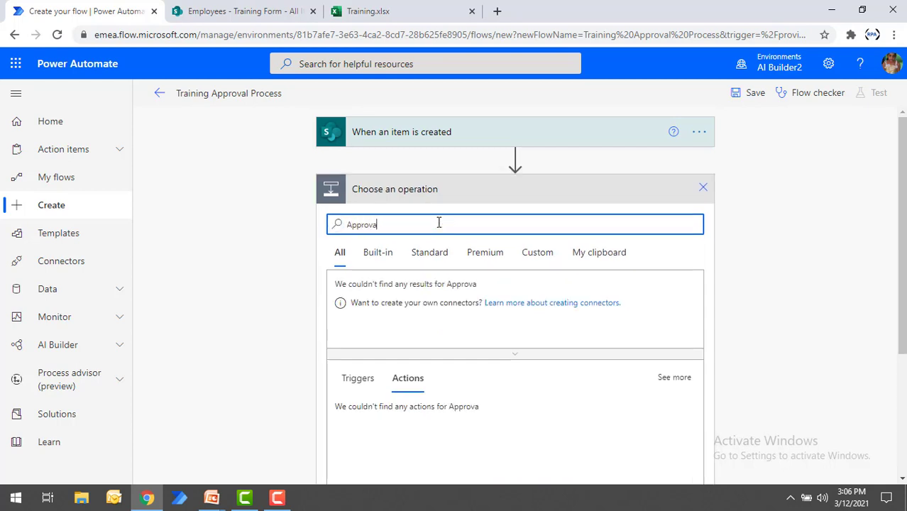
{"action": "type", "text": "l"}
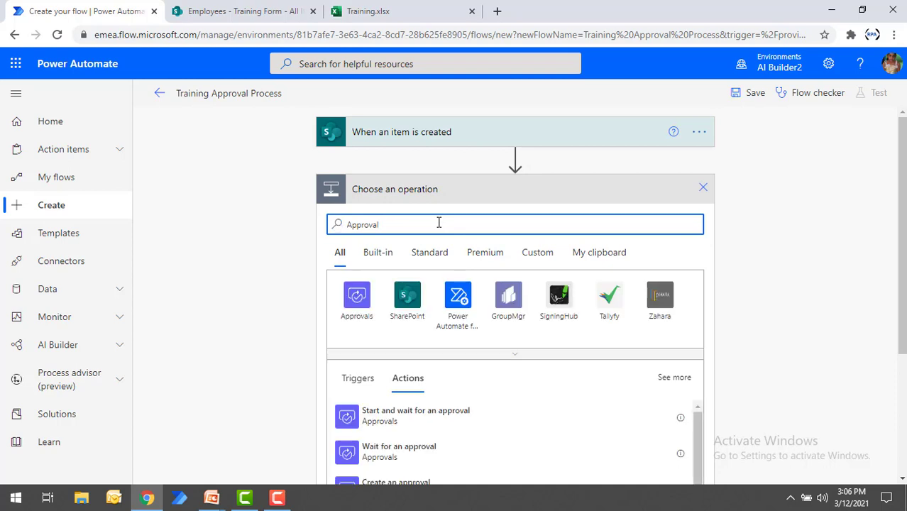
{"action": "left_click", "coordinate": [359, 298]}
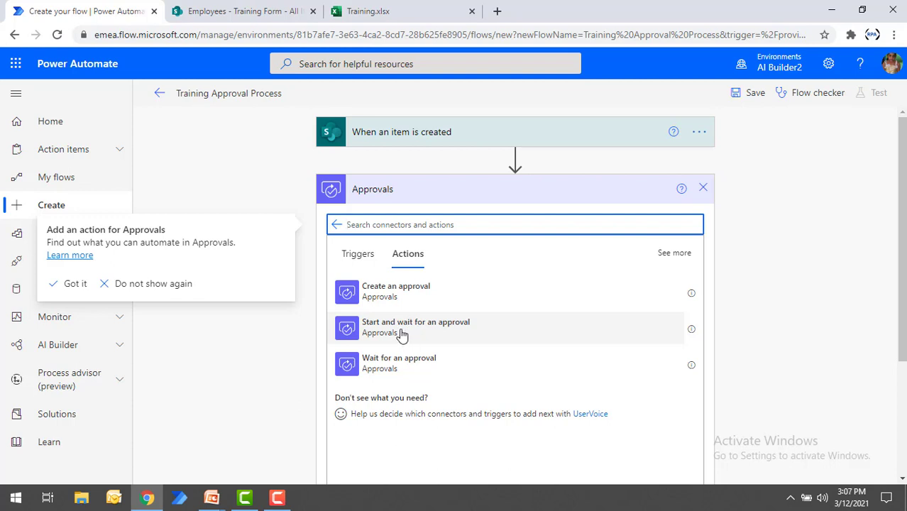
{"action": "left_click", "coordinate": [403, 334]}
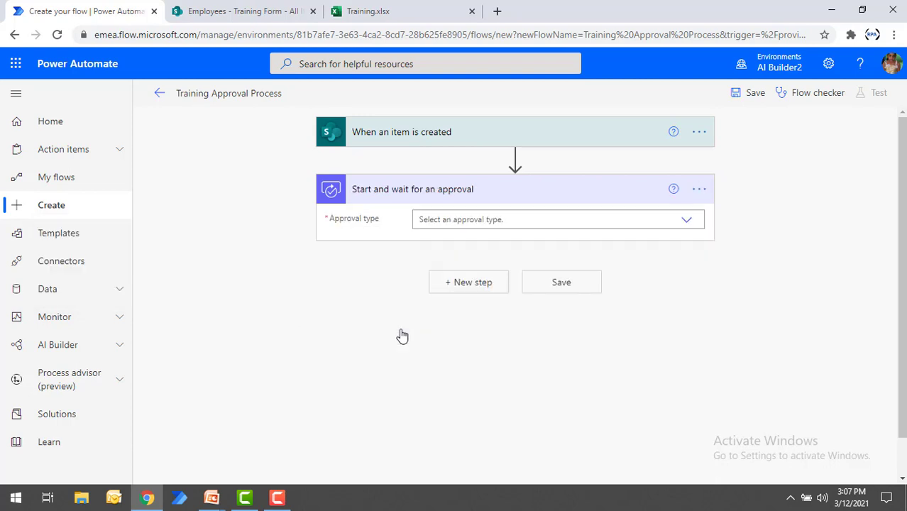
Step: Set the approval type to "Approve/Reject - First to respond" and the approval title to "Training Approval Process"
{"action": "left_click", "coordinate": [438, 218]}
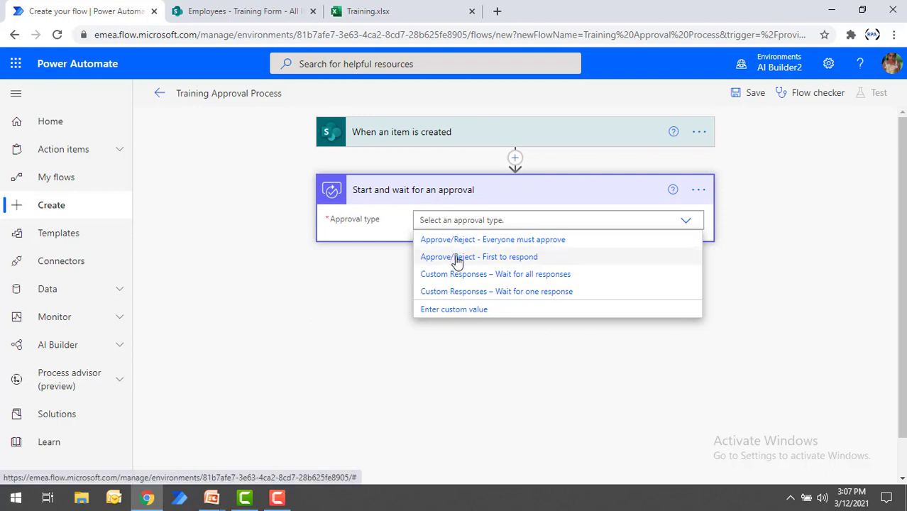
{"action": "left_click", "coordinate": [498, 257]}
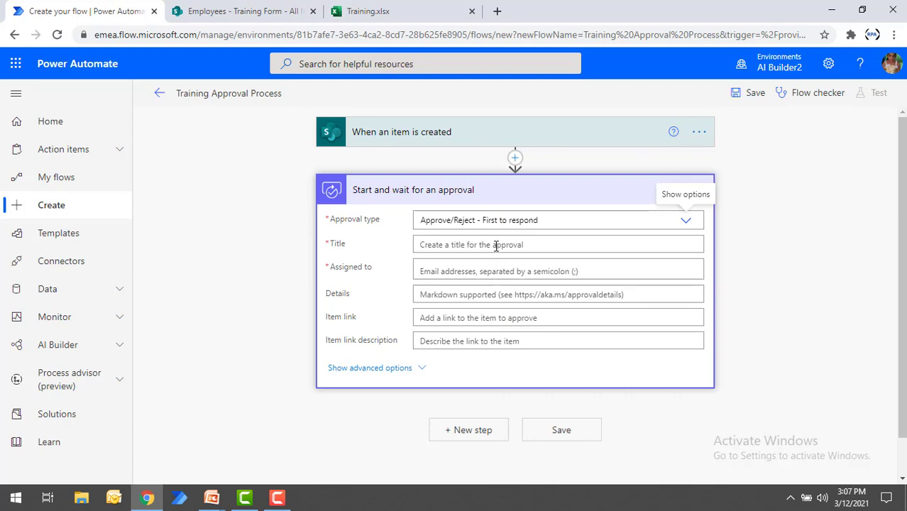
{"action": "left_click", "coordinate": [495, 244]}
{"action": "type", "text": "Tra"}
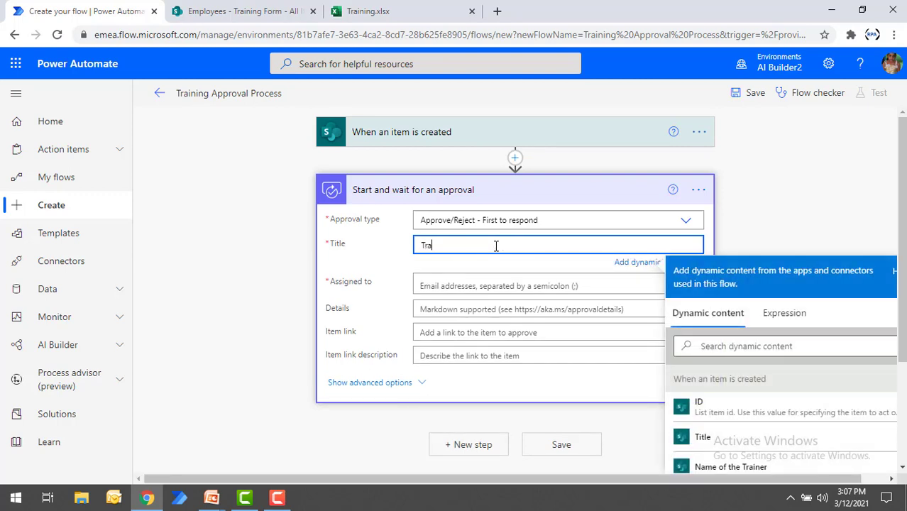
{"action": "type", "text": "ining Approval Process"}
Step: Assign the approval to the approver's account and enter the details "Dear HR, I am requesting to approve my Training Details"
{"action": "left_click", "coordinate": [481, 283]}
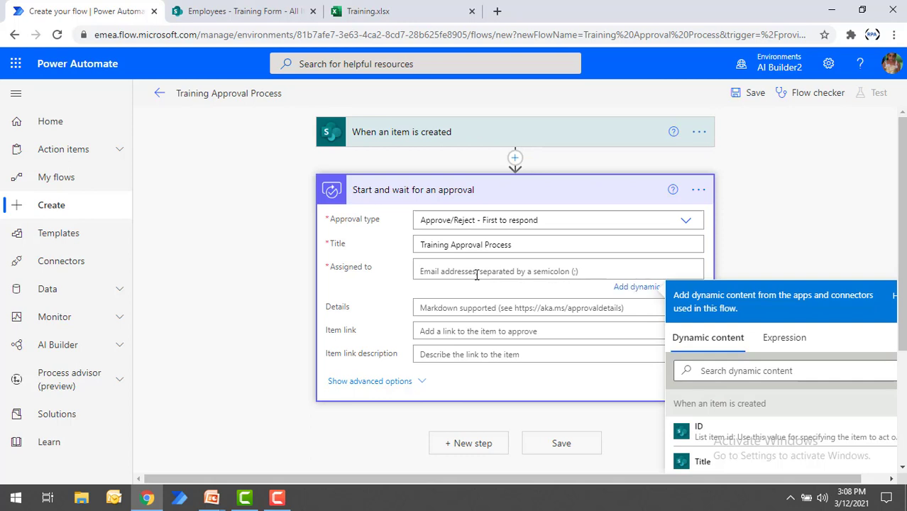
{"action": "type", "text": "r"}
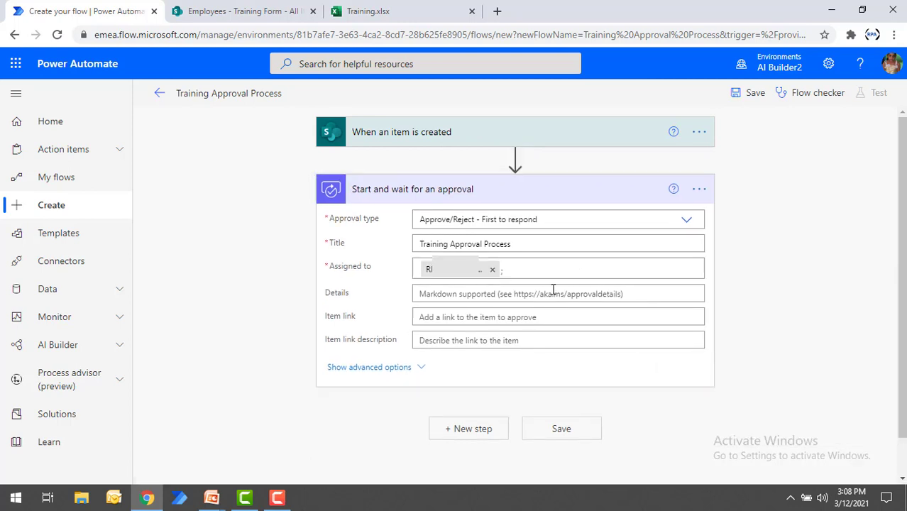
{"action": "left_click", "coordinate": [539, 294]}
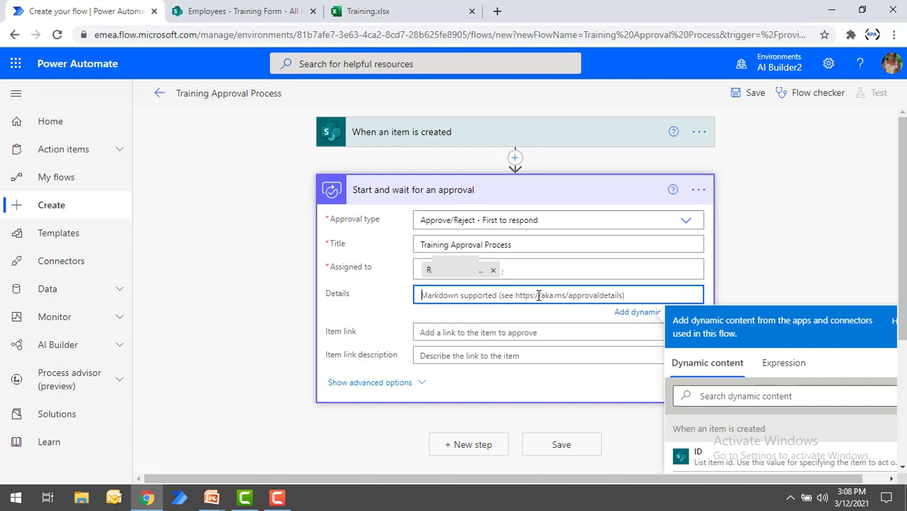
{"action": "type", "text": "Dear HR, I am requesting to approve my Training Details"}
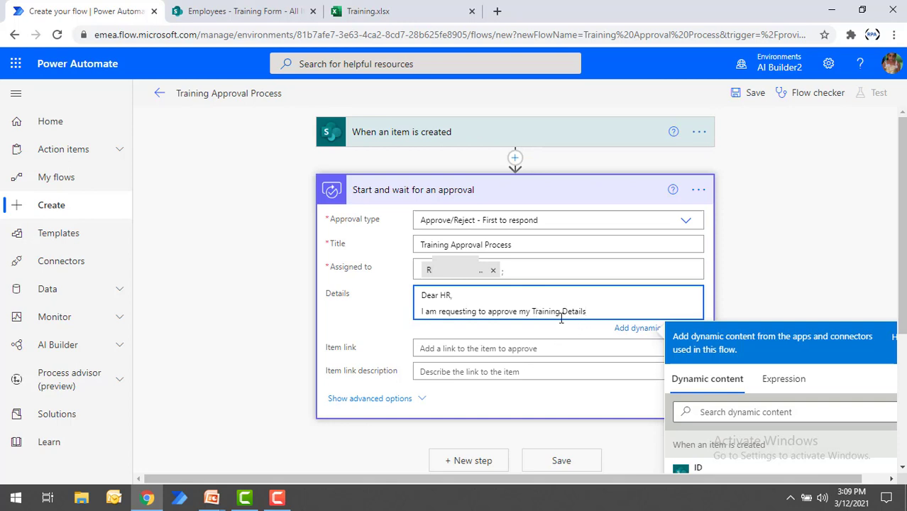
Step: Set the approval's item link to the ID dynamic content from the "When an item is created" trigger
{"action": "left_click", "coordinate": [515, 347]}
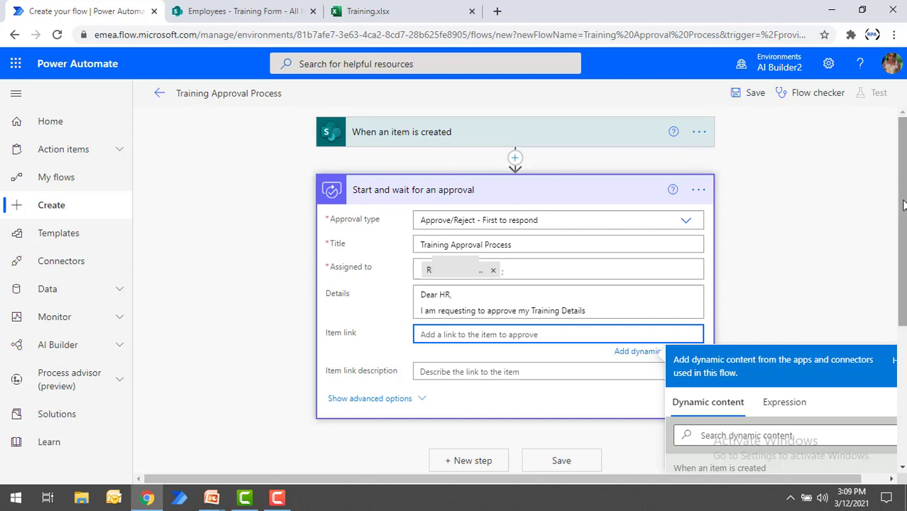
{"action": "scroll", "coordinate": [733, 402], "scroll_direction": "down", "scroll_amount": 2}
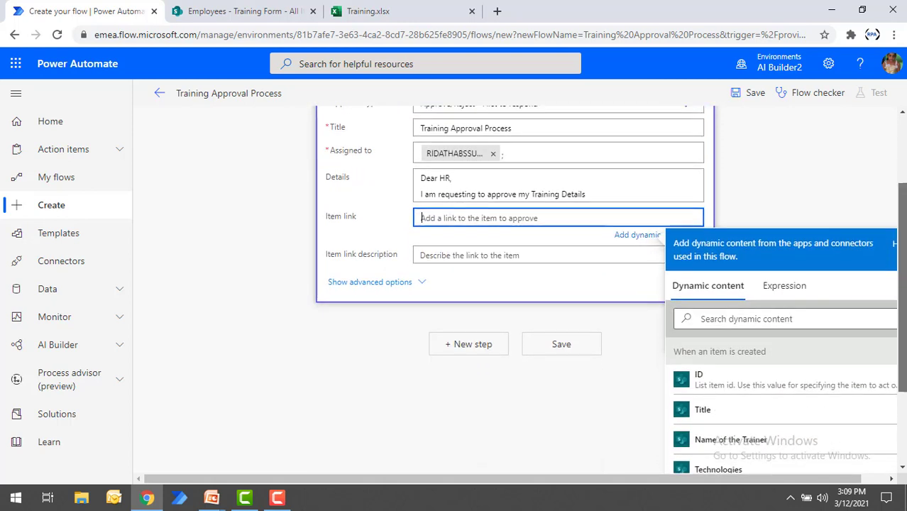
{"action": "left_click", "coordinate": [732, 387]}
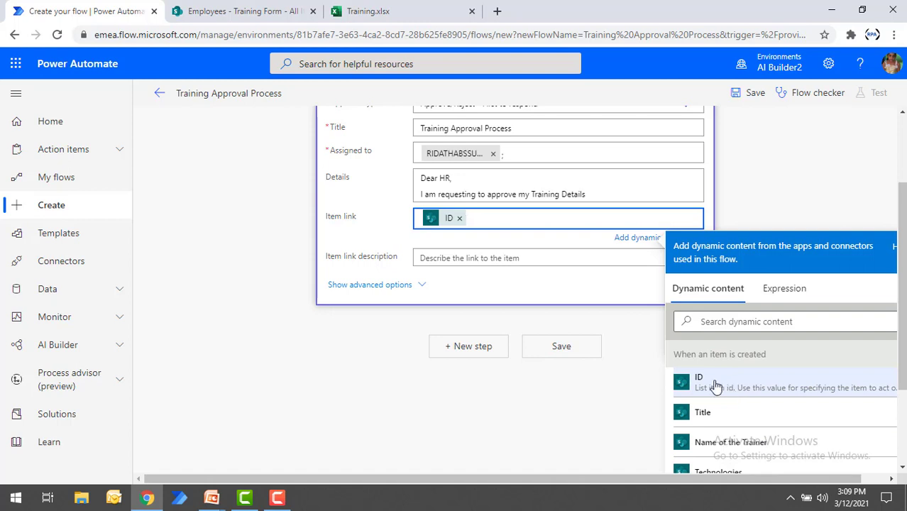
{"action": "left_click", "coordinate": [549, 275]}
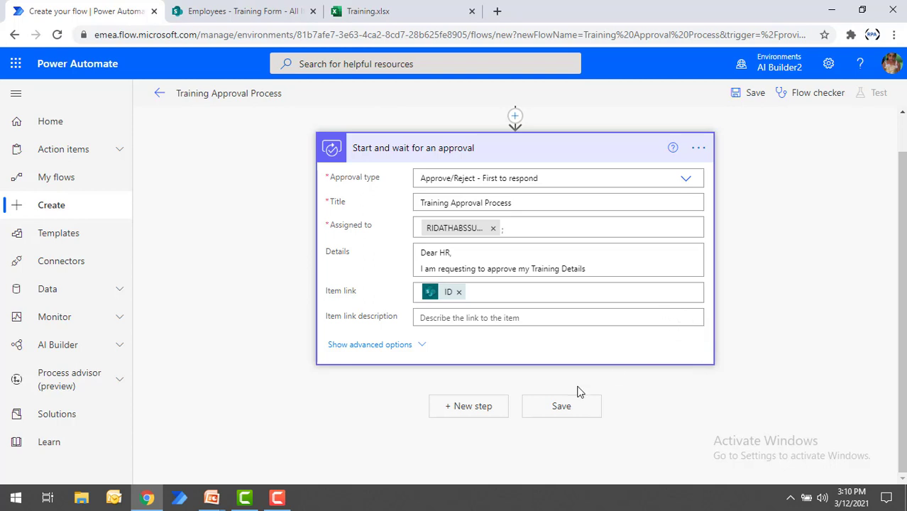
Step: Add a Condition control as a new step after the approval action
{"action": "left_click", "coordinate": [483, 410]}
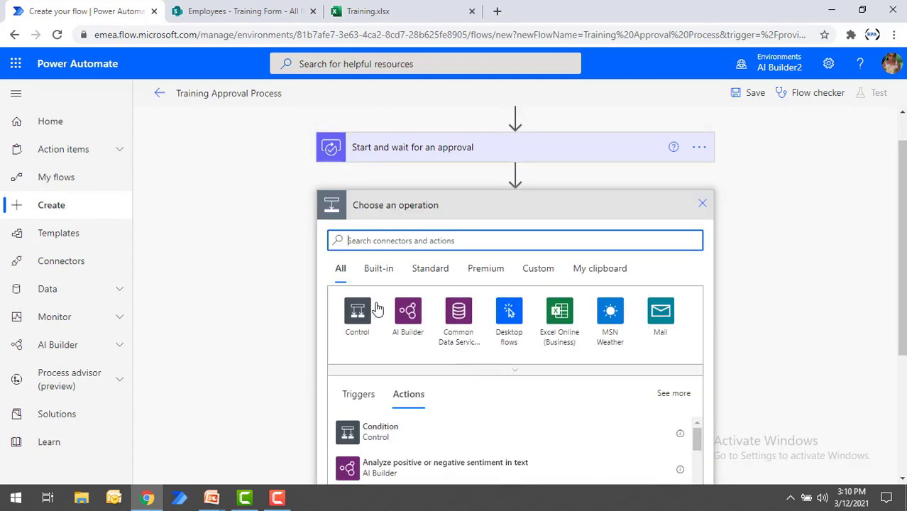
{"action": "left_click", "coordinate": [358, 311]}
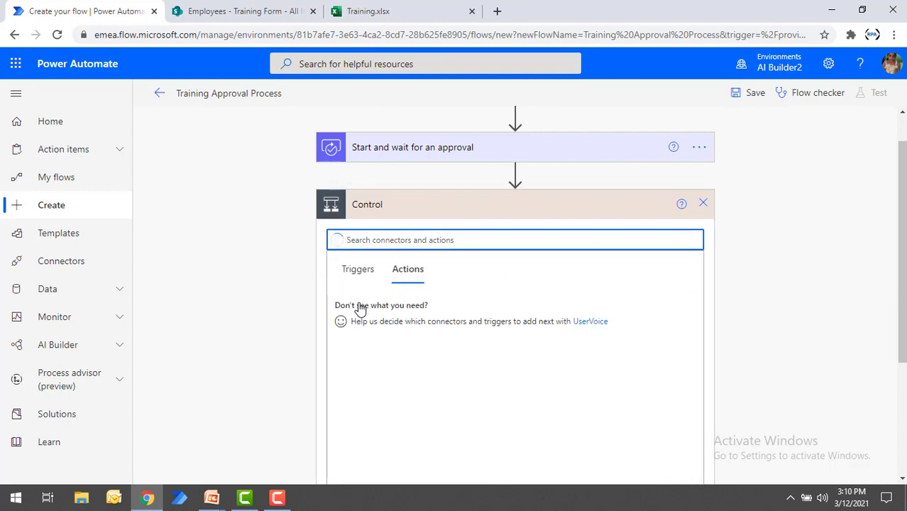
{"action": "left_click", "coordinate": [390, 311]}
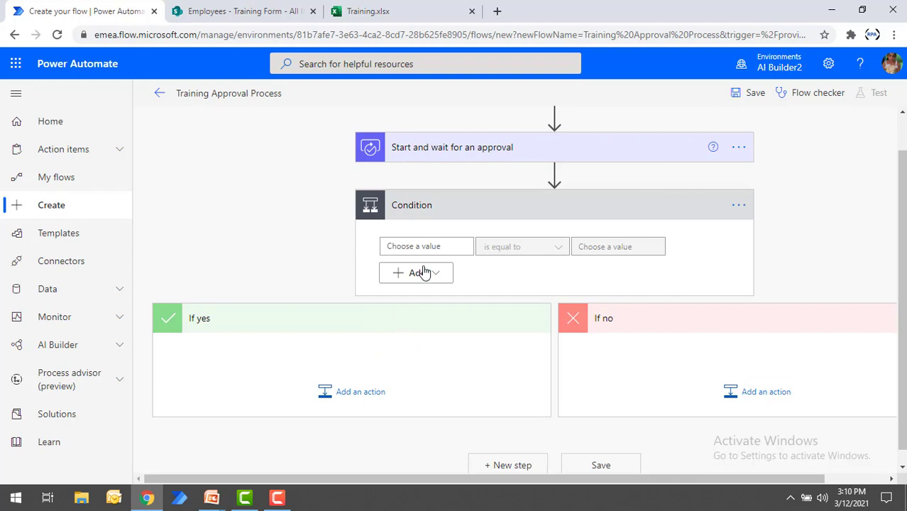
Step: Set the condition to check that the approval's Outcome dynamic content is equal to "Approve"
{"action": "left_click", "coordinate": [435, 246]}
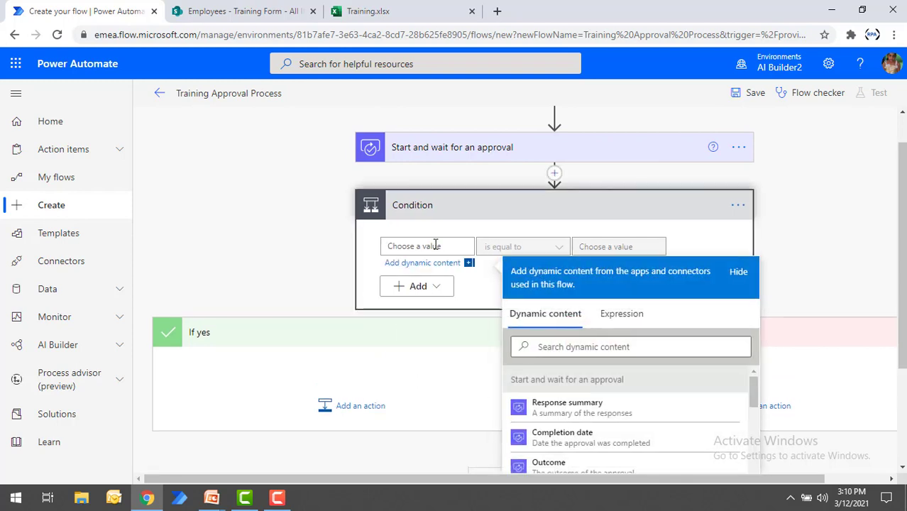
{"action": "type", "text": "outcome"}
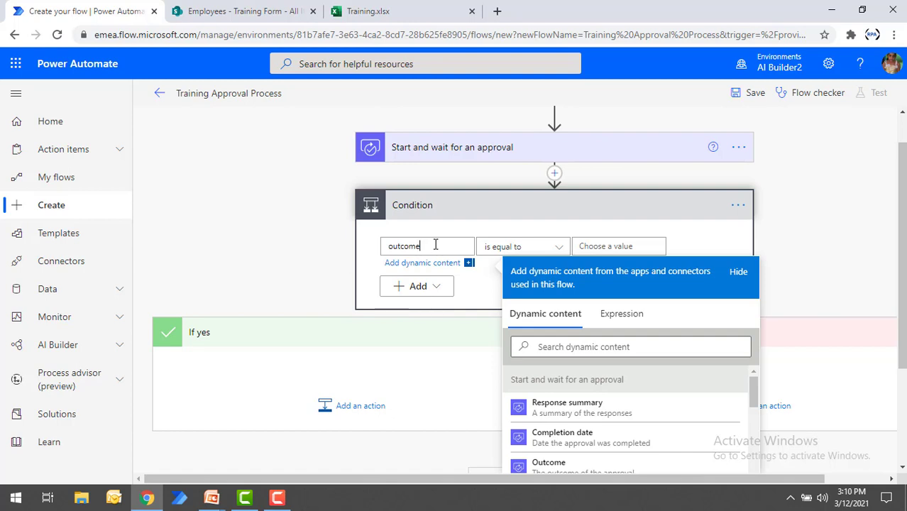
{"action": "left_click", "coordinate": [557, 465]}
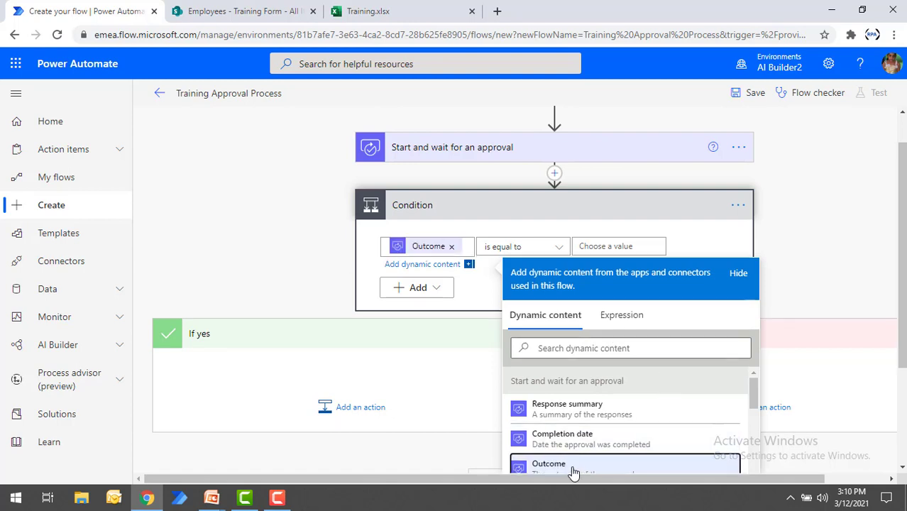
{"action": "left_click", "coordinate": [583, 245]}
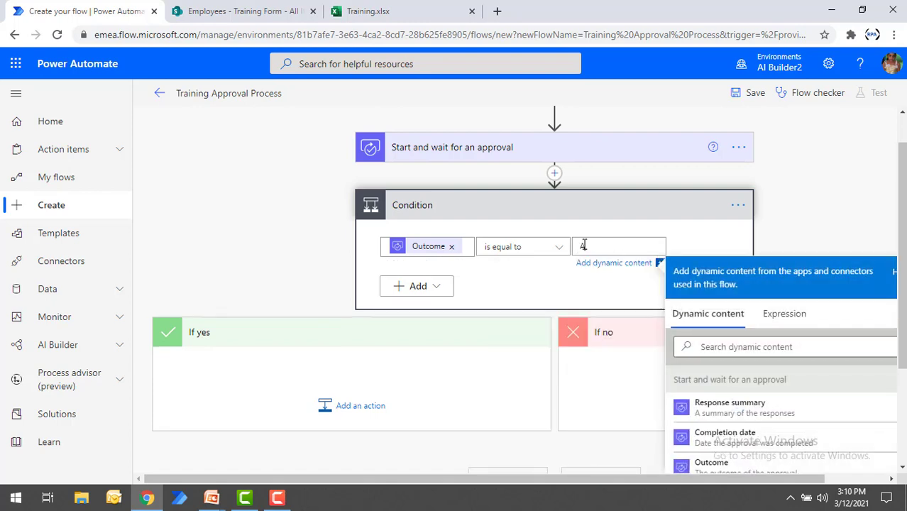
{"action": "type", "text": "Approve"}
Step: Remove the Condition control and add the Excel Online (Business) action "Add a row into a table" after the approval
{"action": "left_click", "coordinate": [737, 208]}
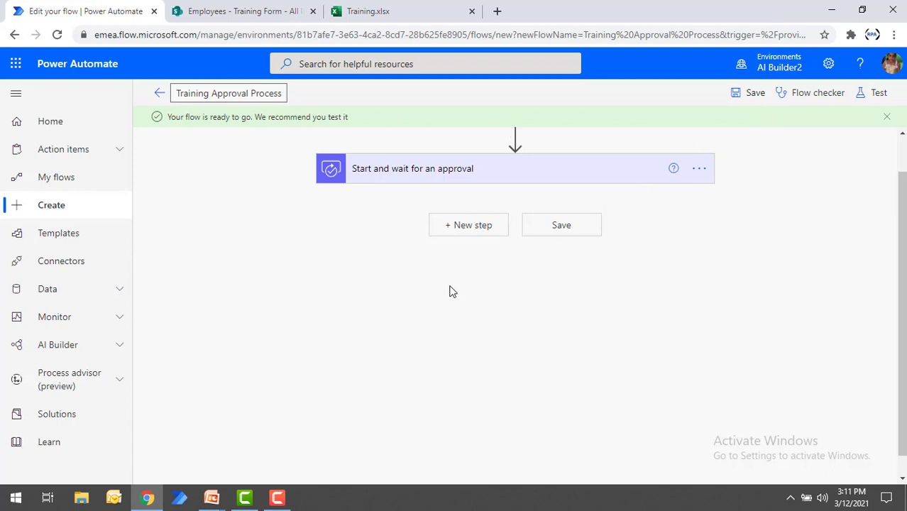
{"action": "left_click", "coordinate": [483, 228]}
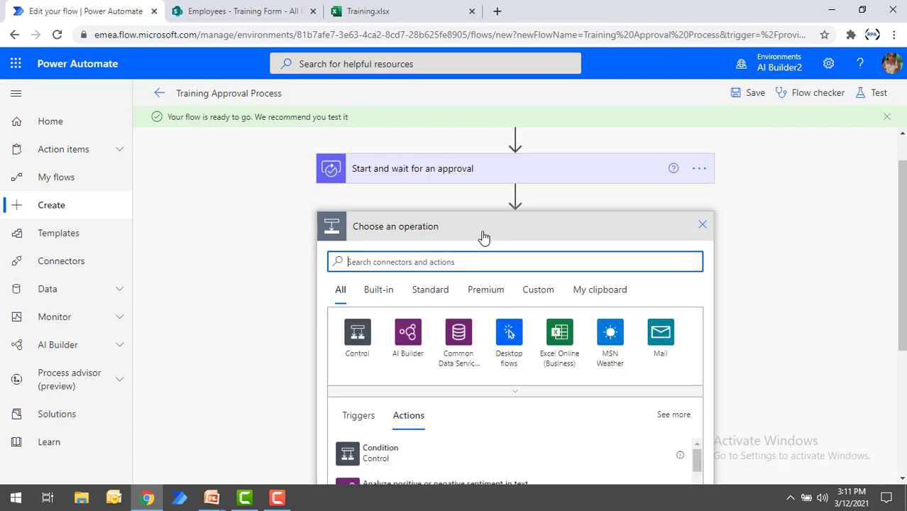
{"action": "left_click", "coordinate": [564, 345]}
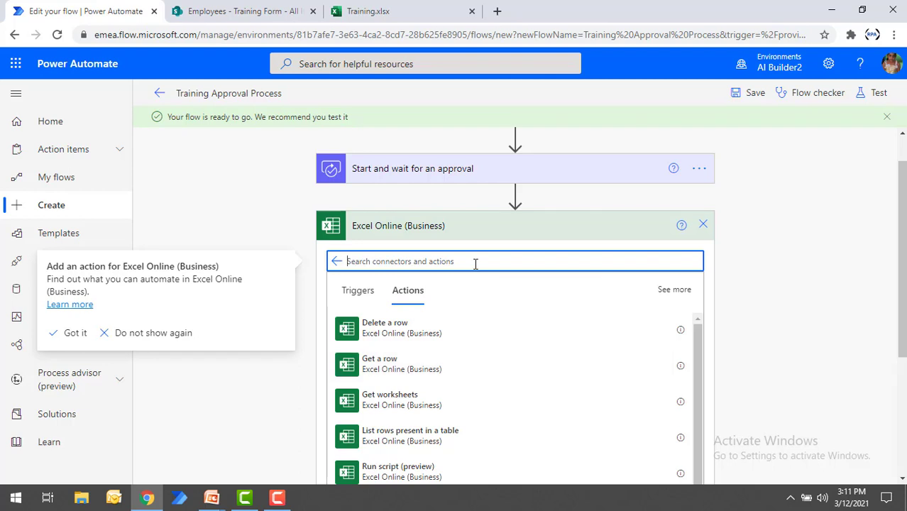
{"action": "type", "text": "add"}
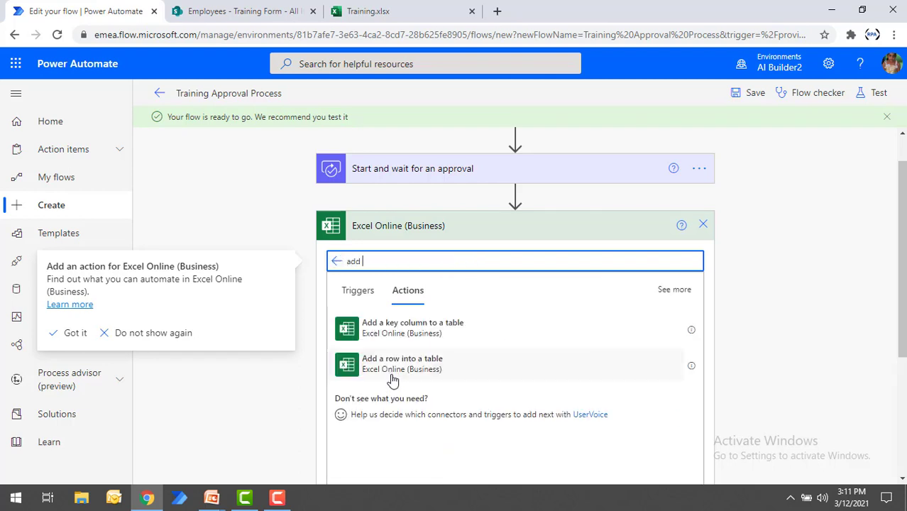
{"action": "left_click", "coordinate": [395, 375]}
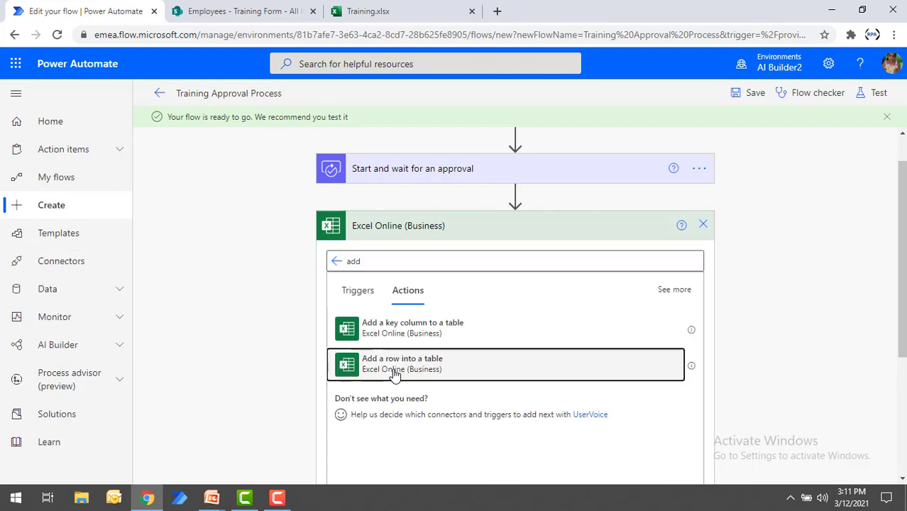
{"action": "left_click", "coordinate": [395, 375]}
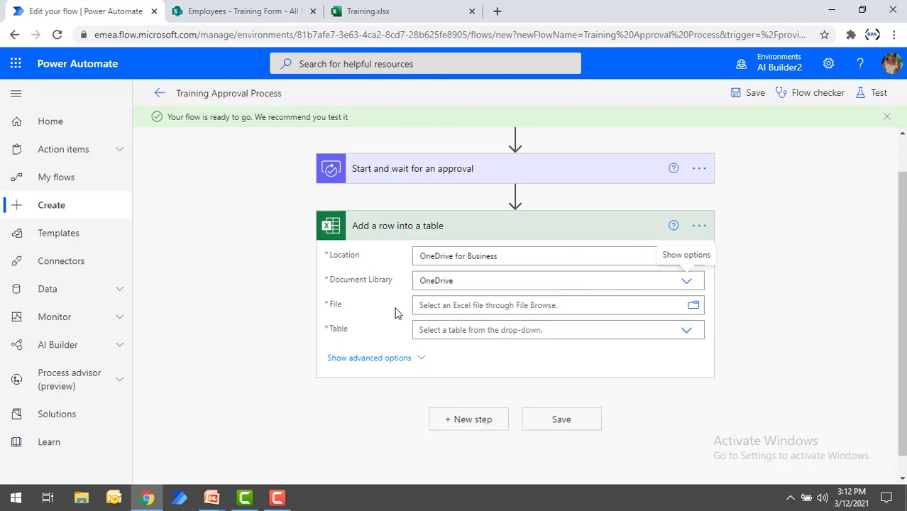
Step: Set the row action's file to /Training.xlsx in OneDrive and its table to Trainer_Details
{"action": "left_click", "coordinate": [451, 305]}
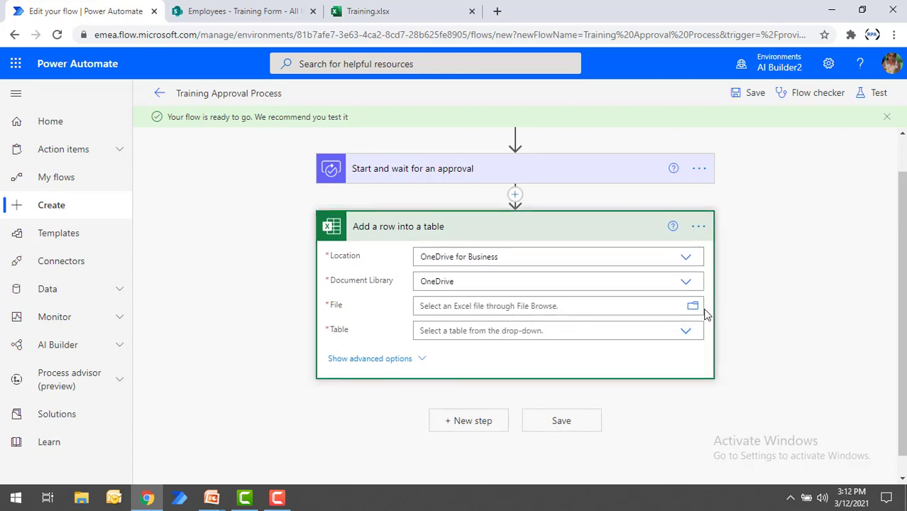
{"action": "left_click", "coordinate": [693, 306]}
{"action": "left_click", "coordinate": [608, 330]}
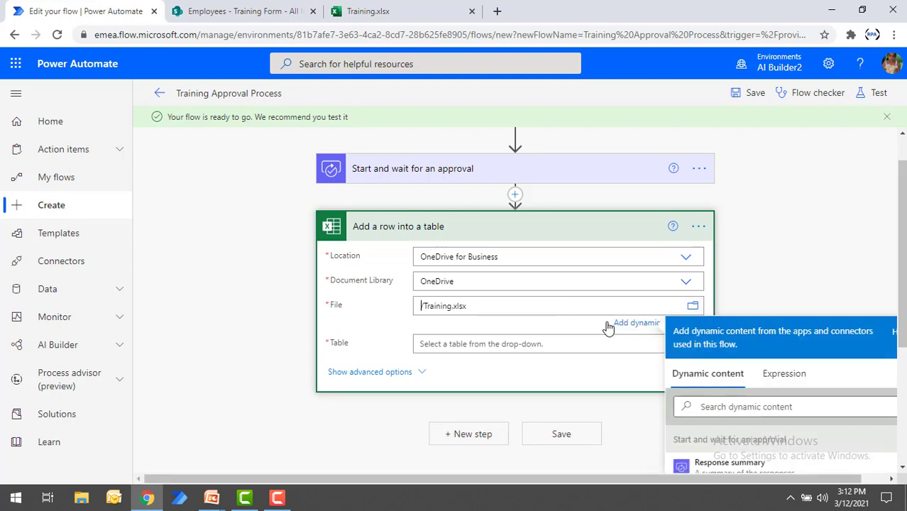
{"action": "left_click", "coordinate": [528, 343]}
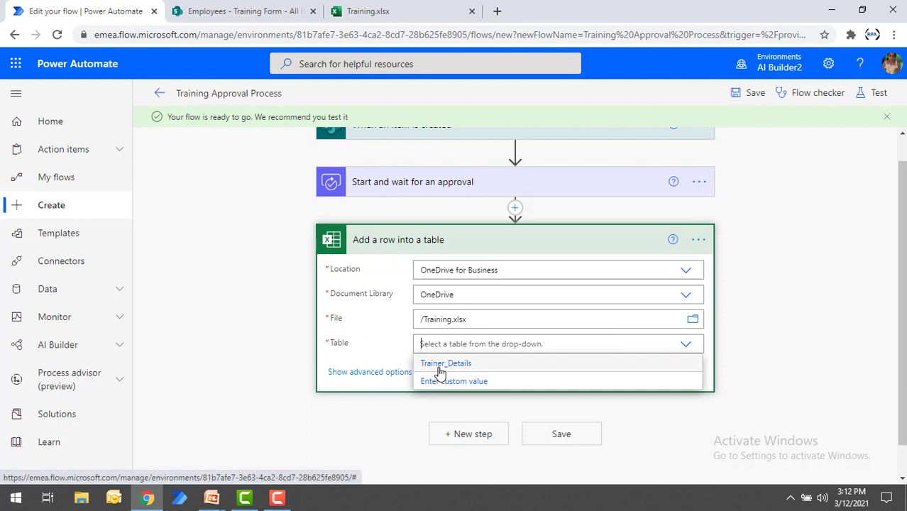
{"action": "left_click", "coordinate": [440, 364]}
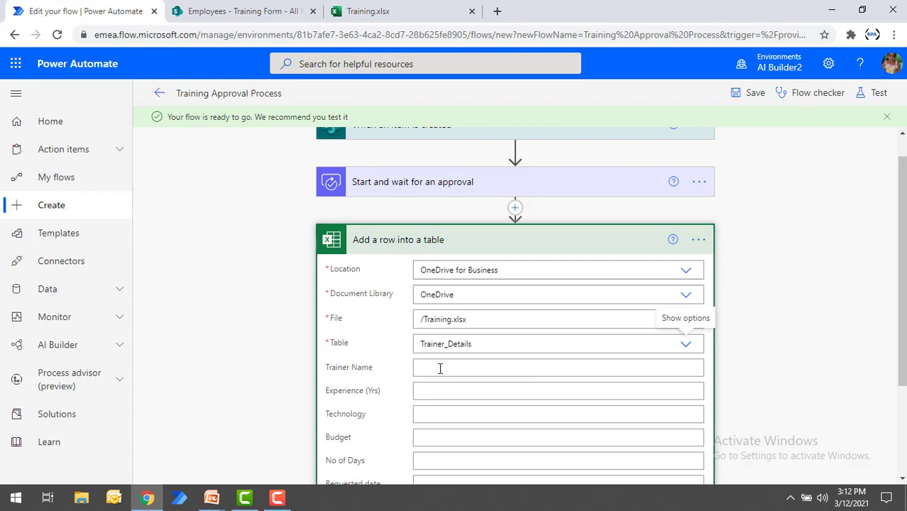
Step: Map the Trainer Name column to the "Name of the Trainer" dynamic content from the "When an item is created" trigger
{"action": "left_click", "coordinate": [439, 368]}
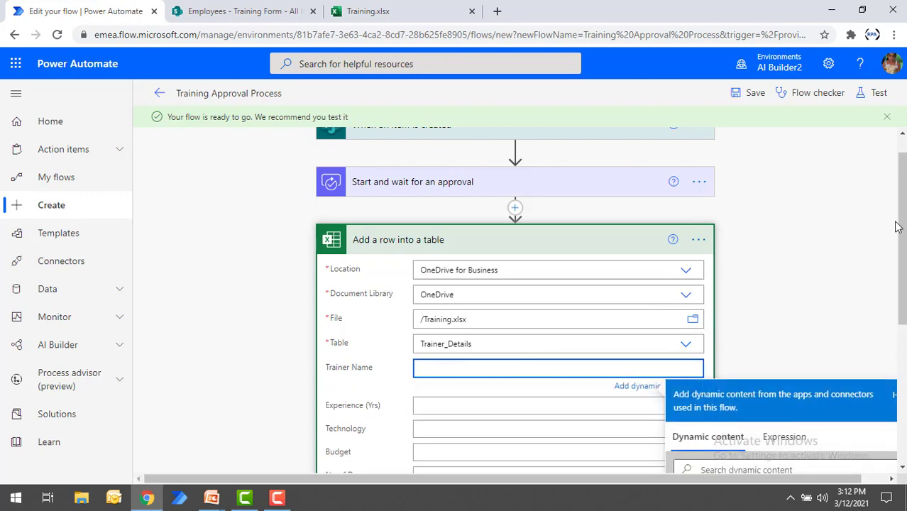
{"action": "left_click_drag", "start_coordinate": [902, 232], "coordinate": [902, 246]}
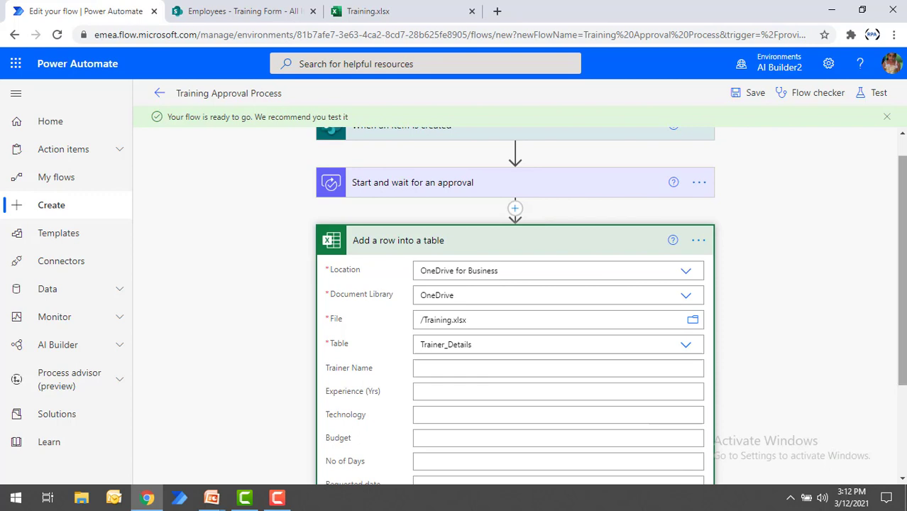
{"action": "scroll", "coordinate": [630, 327], "scroll_direction": "down", "scroll_amount": 2}
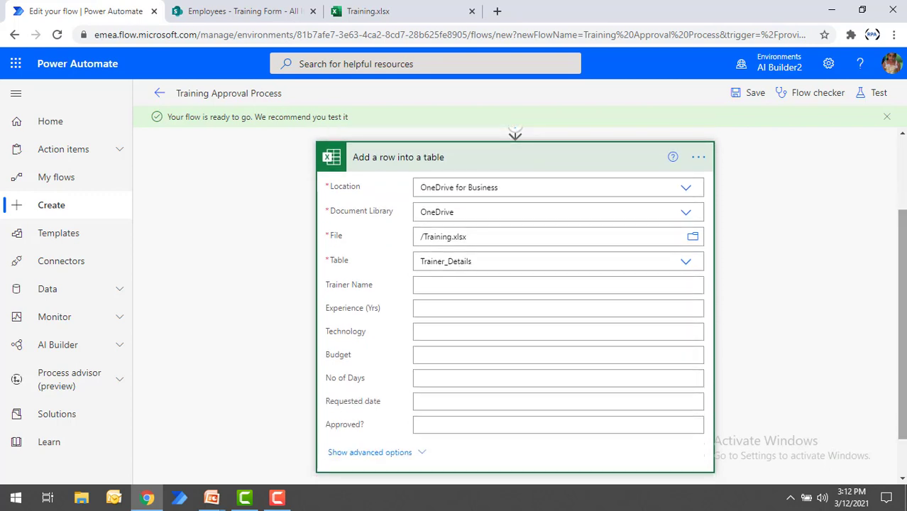
{"action": "left_click", "coordinate": [452, 284]}
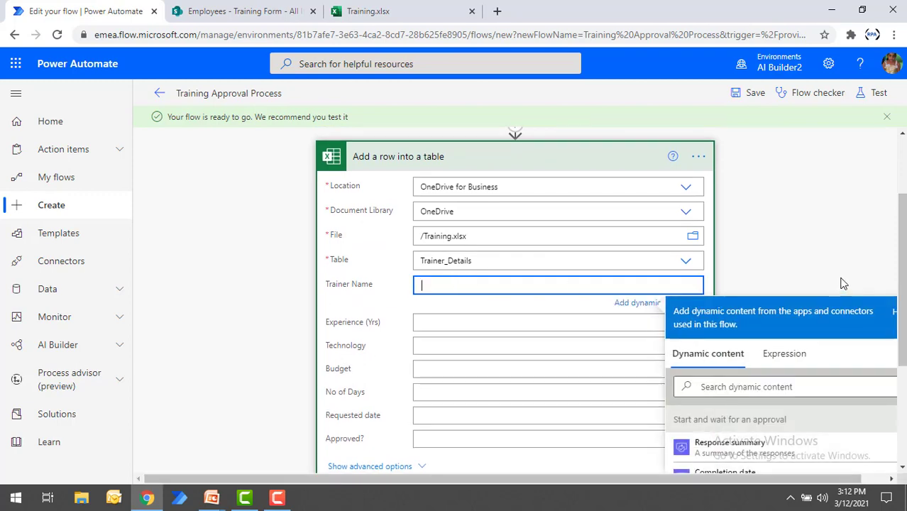
{"action": "left_click_drag", "start_coordinate": [901, 229], "coordinate": [903, 247]}
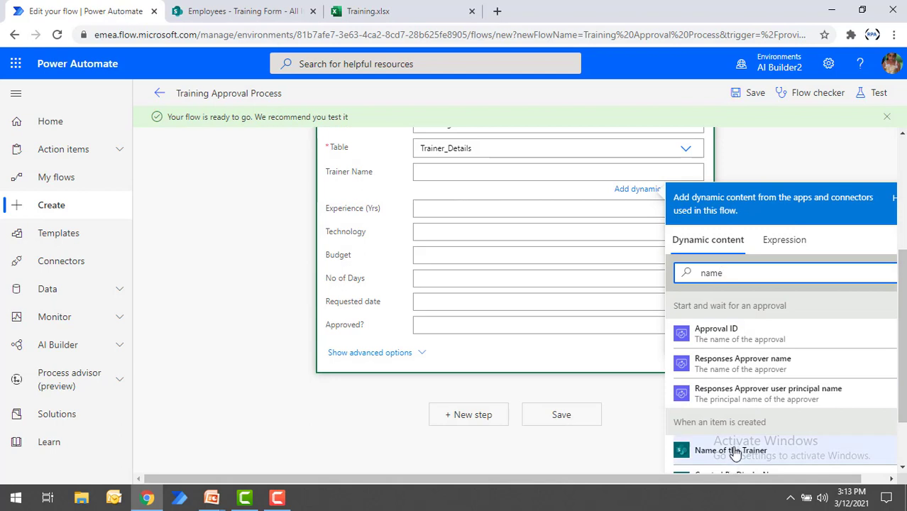
{"action": "left_click", "coordinate": [734, 452]}
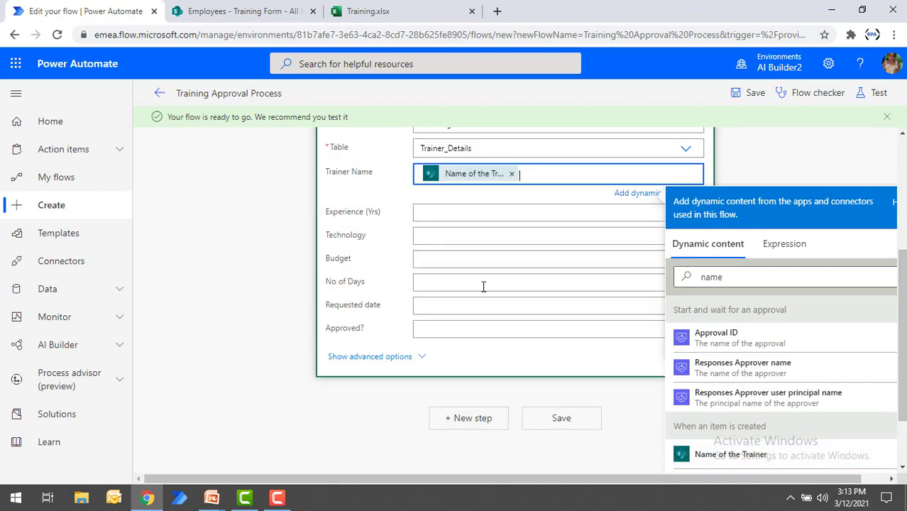
Step: Map the Experience (Yrs) column to the trigger's "Experience (Yrs)" dynamic content
{"action": "left_click", "coordinate": [461, 213]}
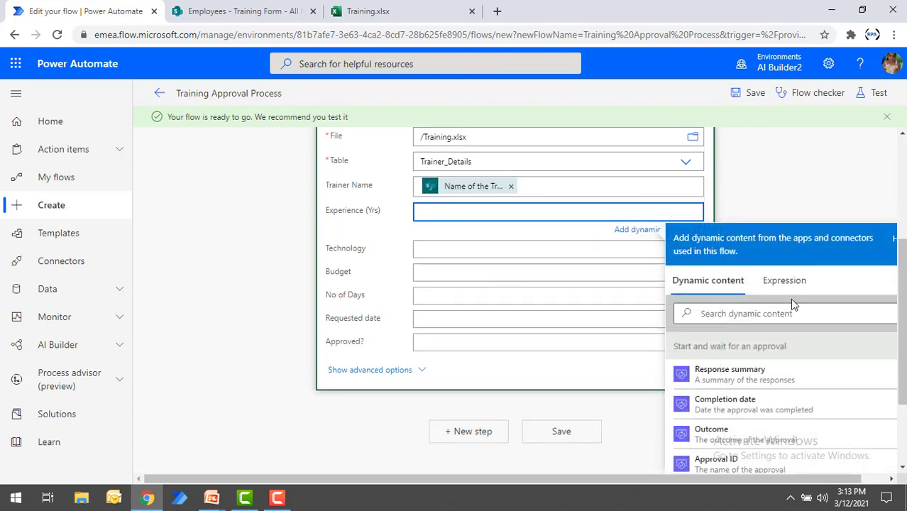
{"action": "scroll", "coordinate": [905, 335], "scroll_direction": "down", "scroll_amount": 1}
{"action": "type", "text": "exper"}
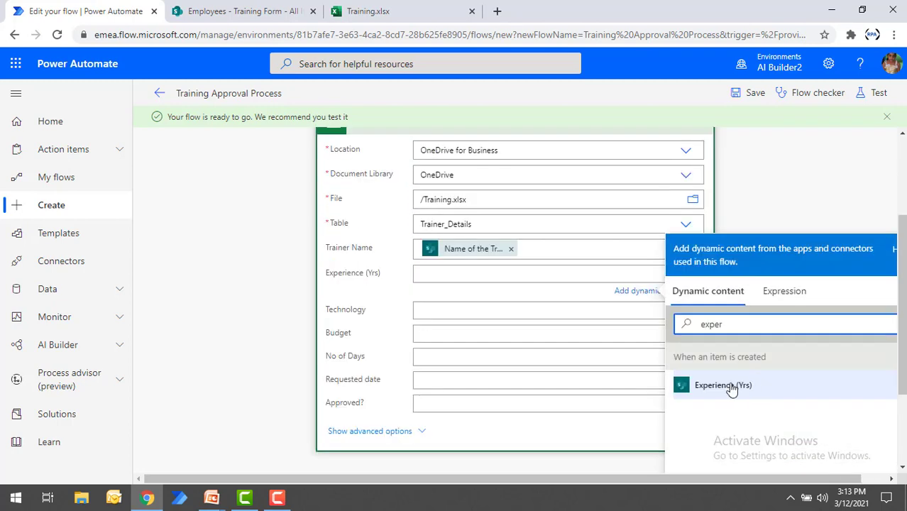
{"action": "left_click", "coordinate": [732, 386]}
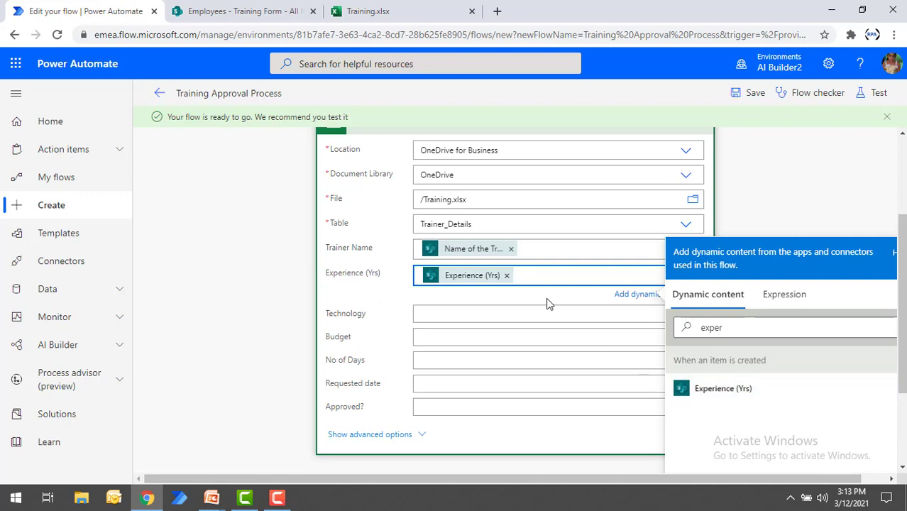
Step: Map the Technology, Budget and No of Days columns to the trigger's Technologies, Budget and No of days dynamic content
{"action": "left_click", "coordinate": [516, 312]}
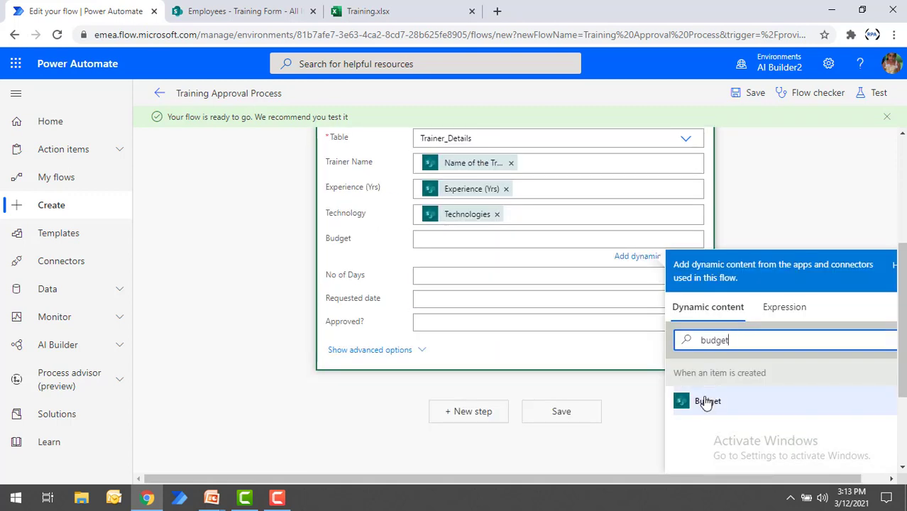
{"action": "left_click", "coordinate": [704, 403]}
{"action": "left_click", "coordinate": [537, 278]}
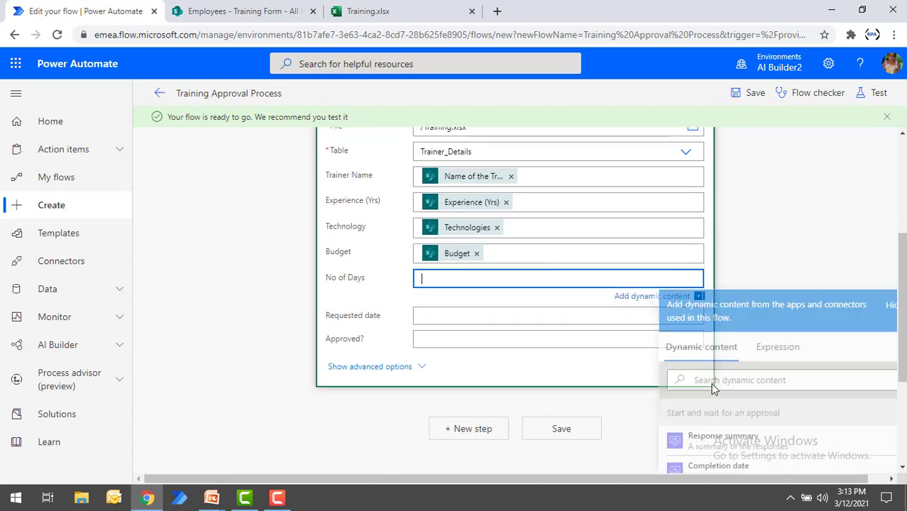
{"action": "left_click", "coordinate": [727, 382]}
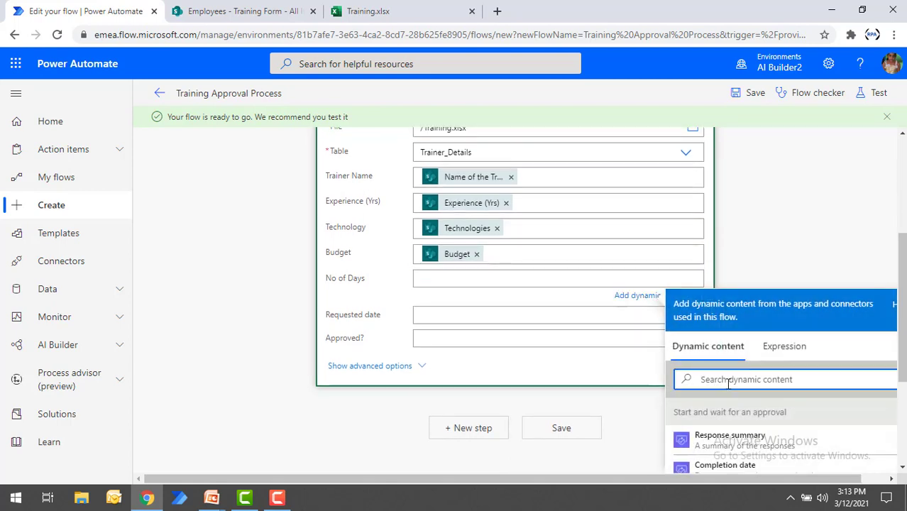
{"action": "type", "text": "no of"}
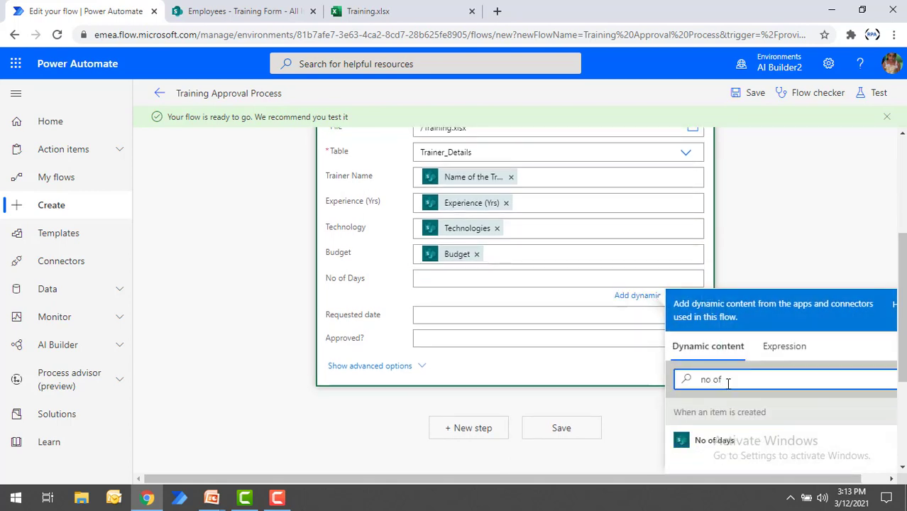
{"action": "left_click", "coordinate": [722, 445]}
Step: Map the Requested date column to the approval's Completion date and the Approved? column to its Outcome
{"action": "left_click", "coordinate": [524, 318]}
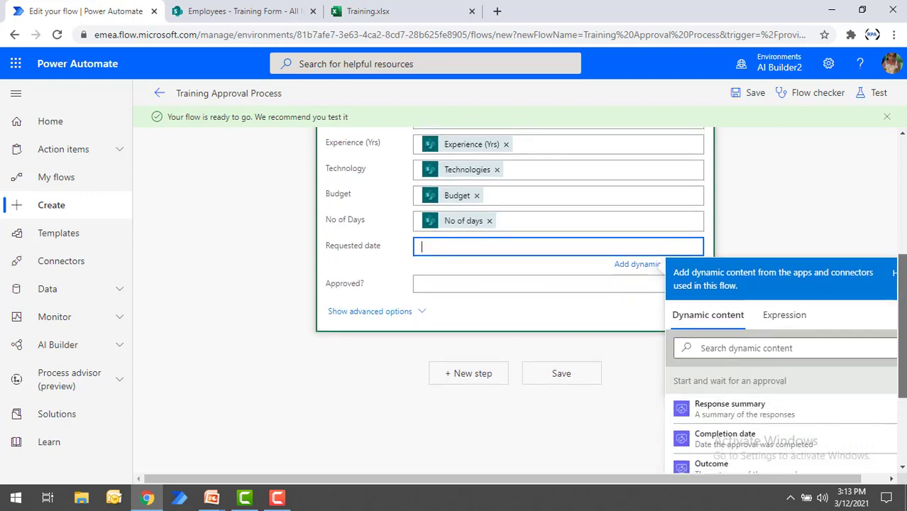
{"action": "left_click_drag", "start_coordinate": [901, 326], "coordinate": [901, 383]}
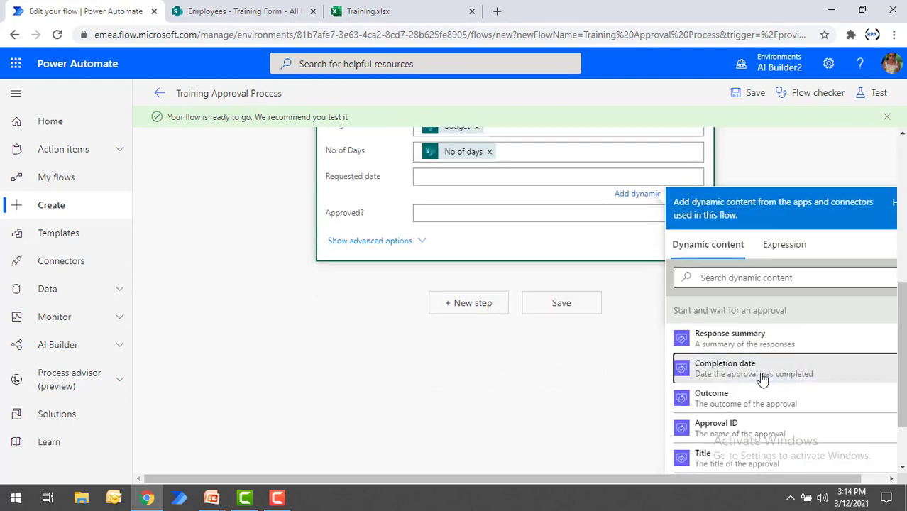
{"action": "left_click", "coordinate": [761, 369]}
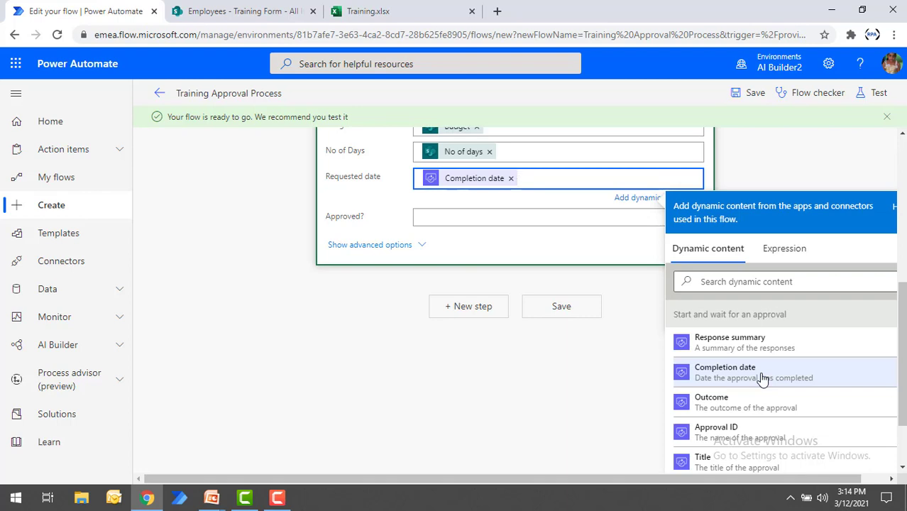
{"action": "left_click", "coordinate": [560, 222]}
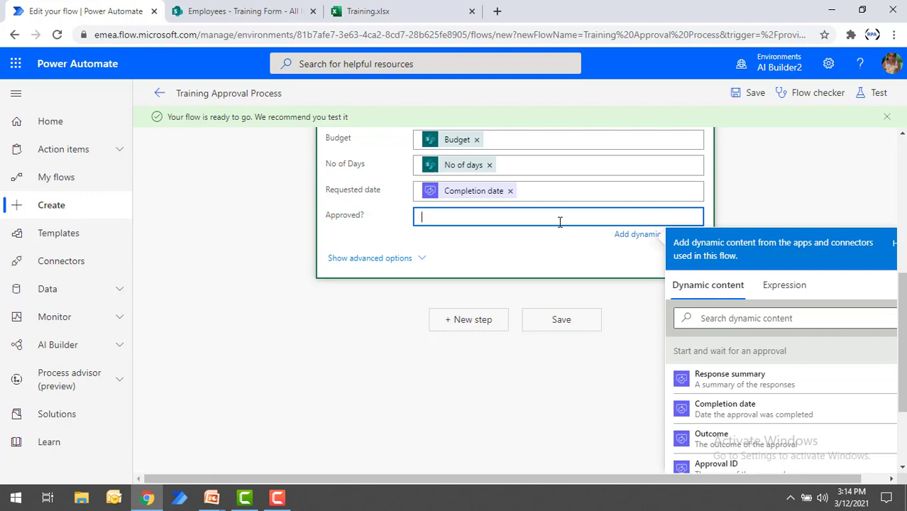
{"action": "left_click", "coordinate": [712, 441]}
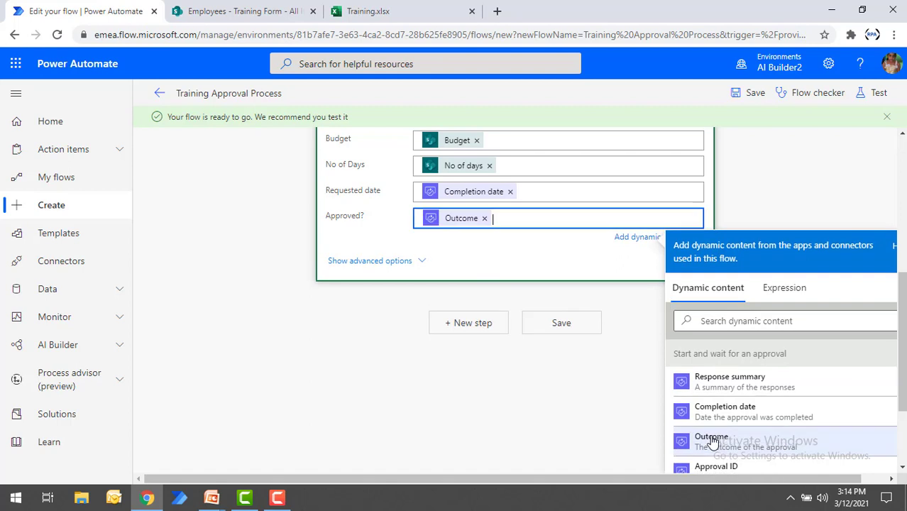
{"action": "left_click", "coordinate": [499, 257]}
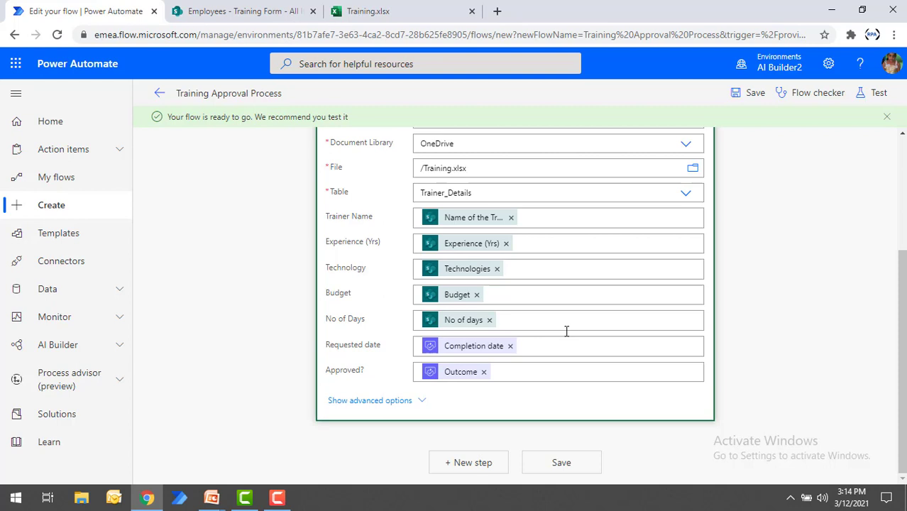
Step: Save the Training Approval Process flow and start a manual test run
{"action": "left_click", "coordinate": [560, 464]}
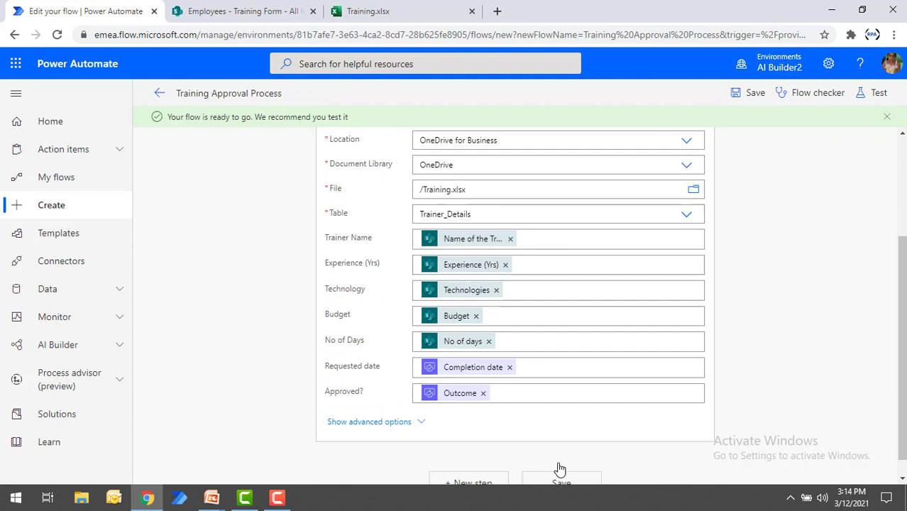
{"action": "left_click", "coordinate": [879, 92]}
{"action": "left_click", "coordinate": [879, 94]}
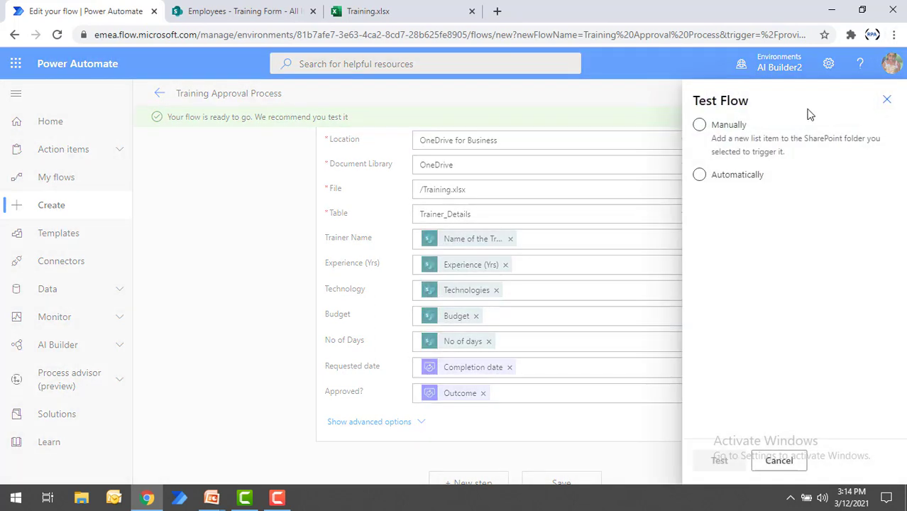
{"action": "left_click", "coordinate": [710, 127]}
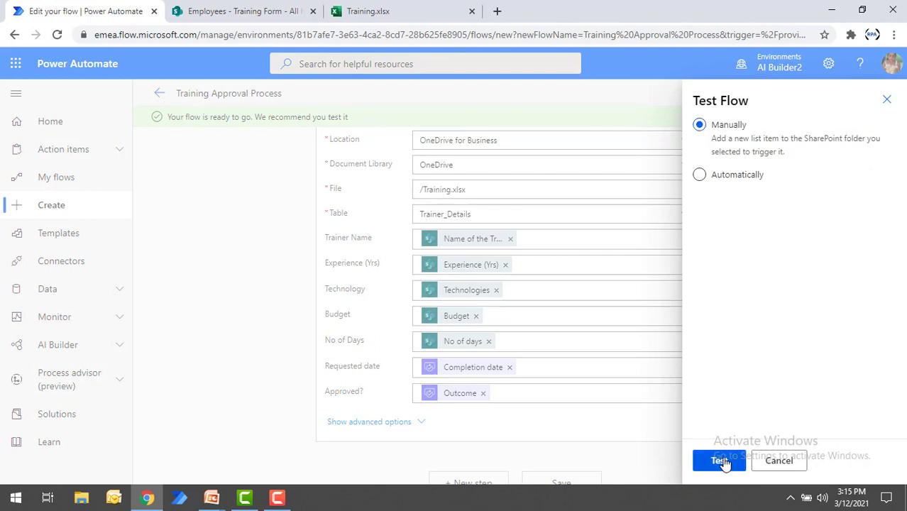
{"action": "left_click", "coordinate": [721, 461]}
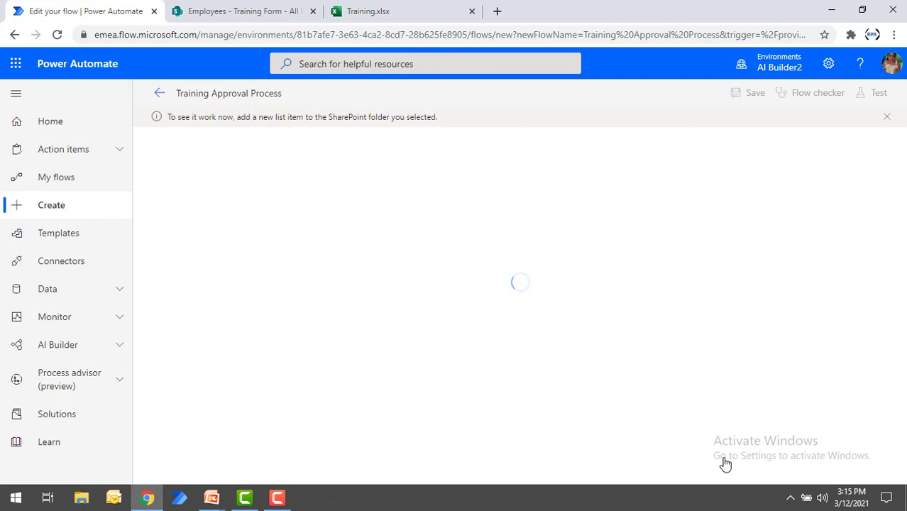
Step: Switch to the SharePoint Training Form list and create a new item with the Title MR and the trainer's full name
{"action": "left_click", "coordinate": [263, 8]}
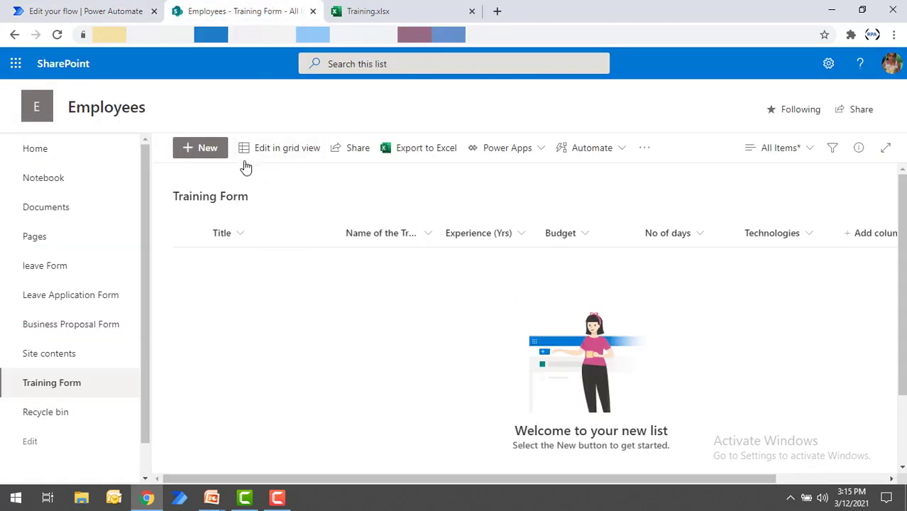
{"action": "left_click", "coordinate": [207, 148]}
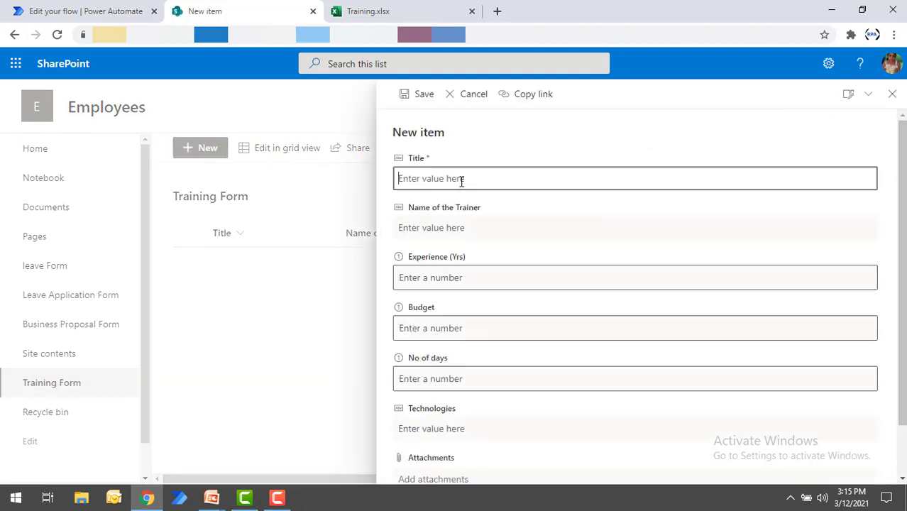
{"action": "type", "text": "MR"}
{"action": "key", "text": "Tab"}
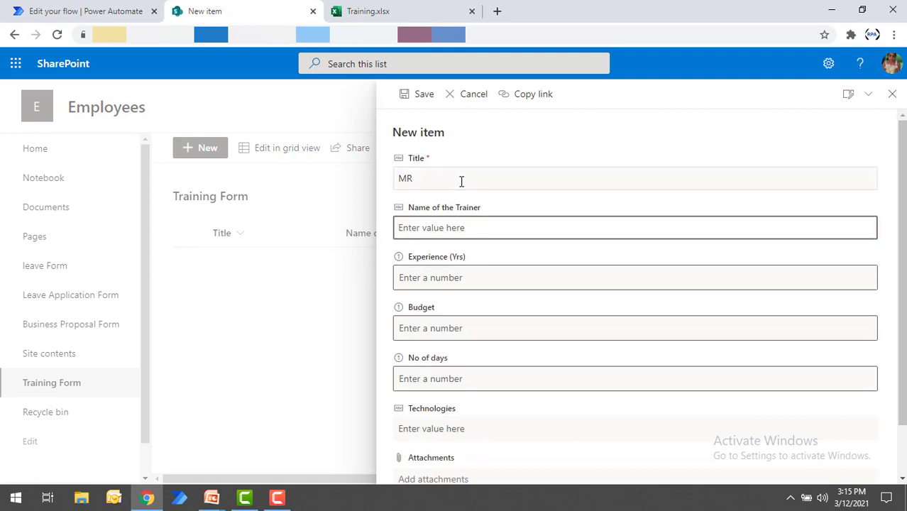
{"action": "key", "text": "Tab"}
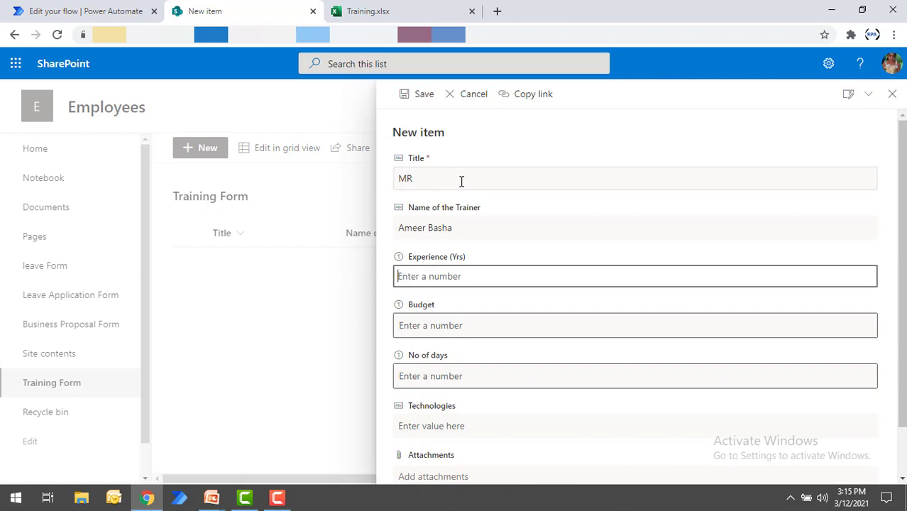
Step: Set the new item's Experience (Yrs) to 12, Budget to 15000 and No of days to 10
{"action": "type", "text": "12"}
{"action": "key", "text": "Tab"}
{"action": "type", "text": "15000"}
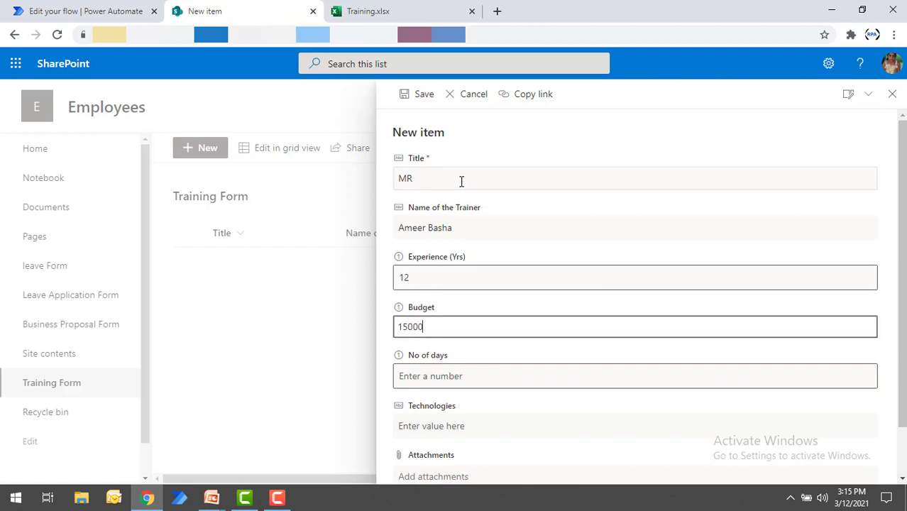
{"action": "key", "text": "Tab"}
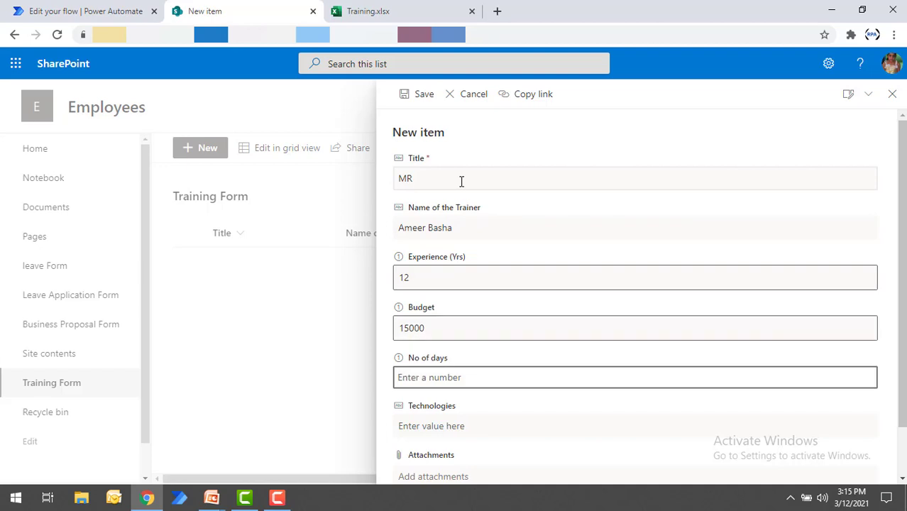
{"action": "type", "text": "10"}
{"action": "key", "text": "Tab"}
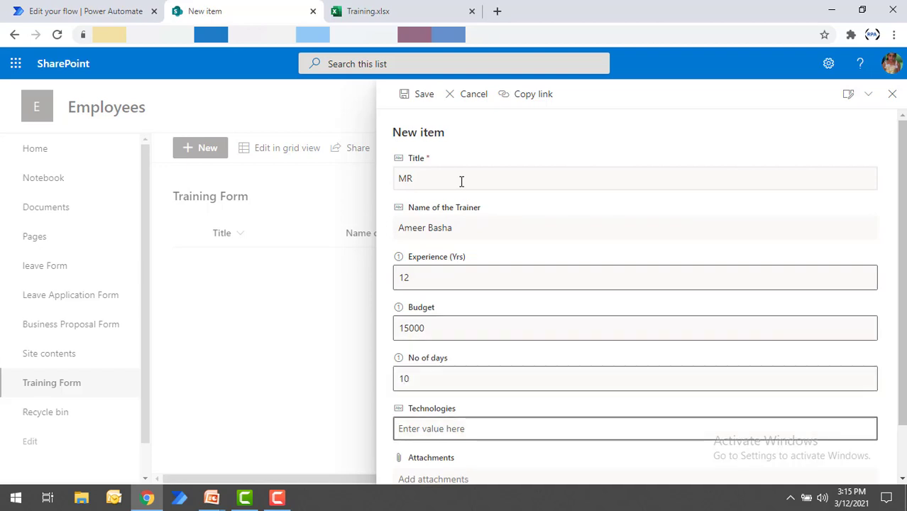
Step: Enter ASP.NET and RPA as the item's Technologies and save the item
{"action": "type", "text": "ASP.N"}
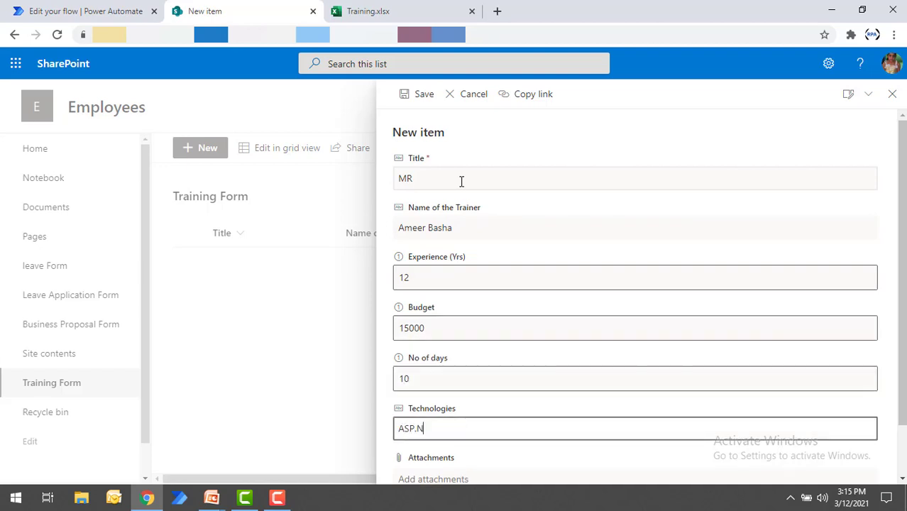
{"action": "type", "text": "ET and RPA"}
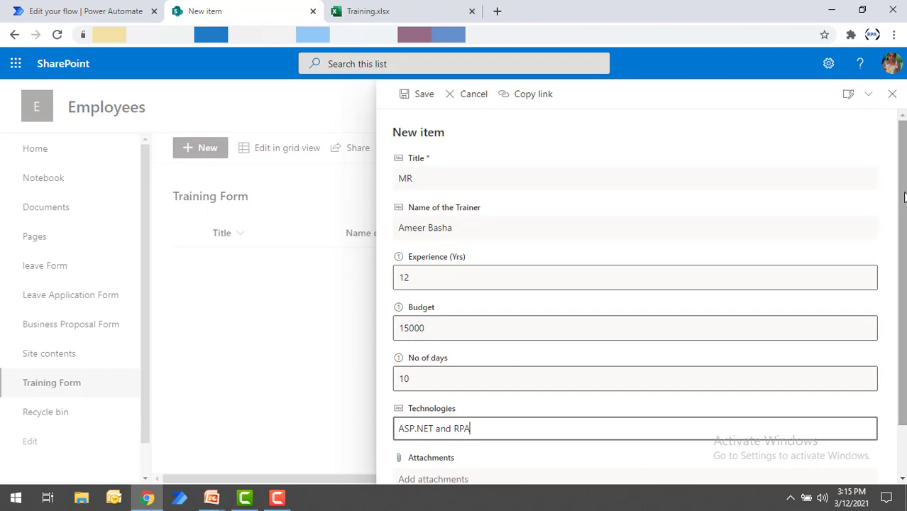
{"action": "left_click_drag", "start_coordinate": [904, 192], "coordinate": [899, 123]}
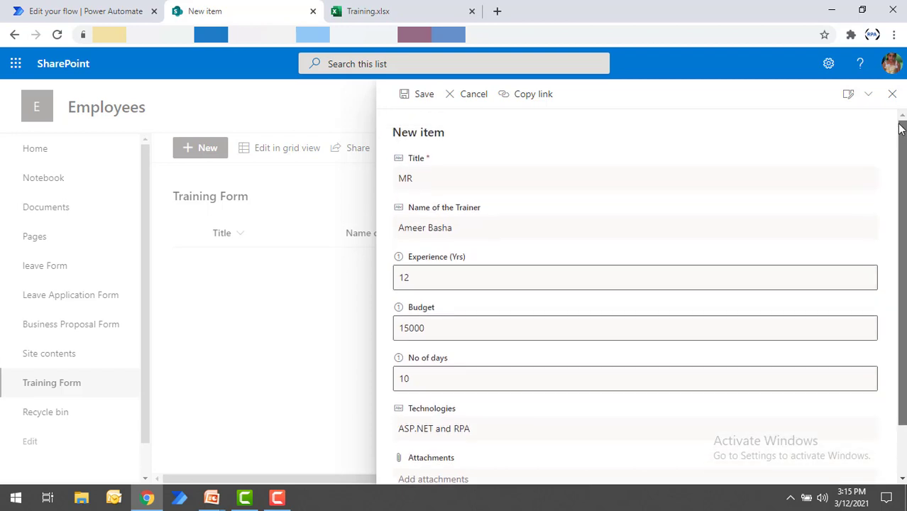
{"action": "left_click", "coordinate": [424, 94]}
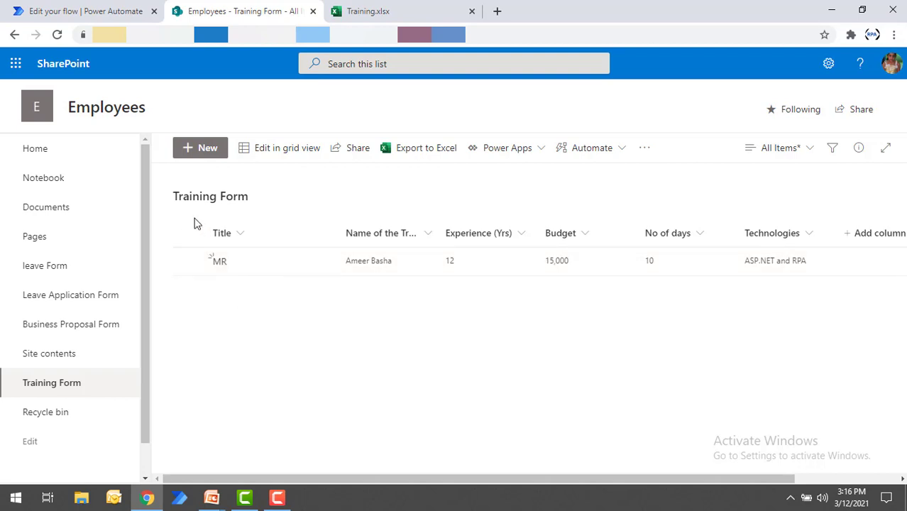
Step: Check the flow's run in Power Automate, then open its home page separately and approve the pending Training Approval Process request
{"action": "left_click", "coordinate": [82, 6]}
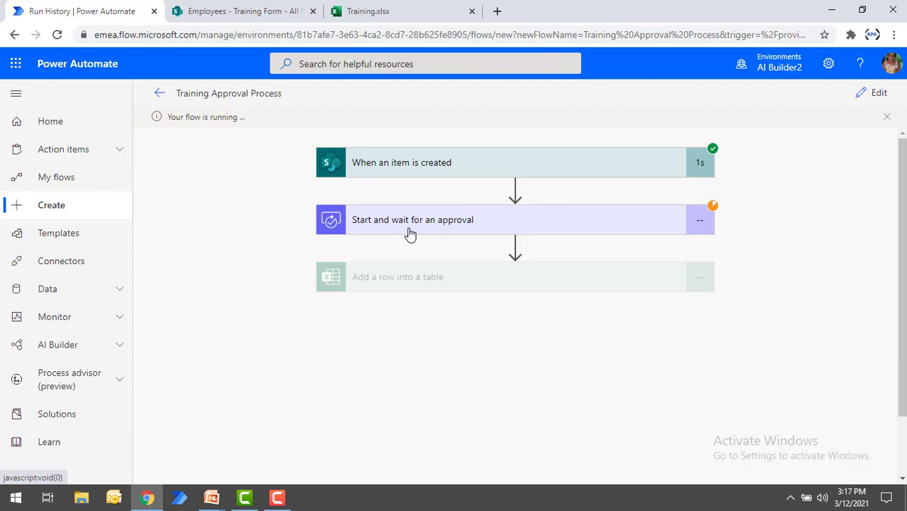
{"action": "left_click", "coordinate": [498, 12]}
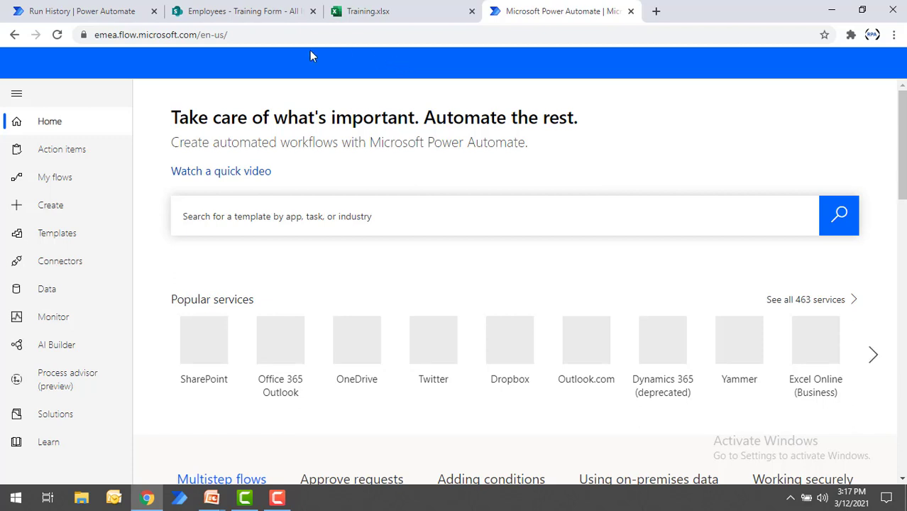
{"action": "left_click", "coordinate": [63, 153]}
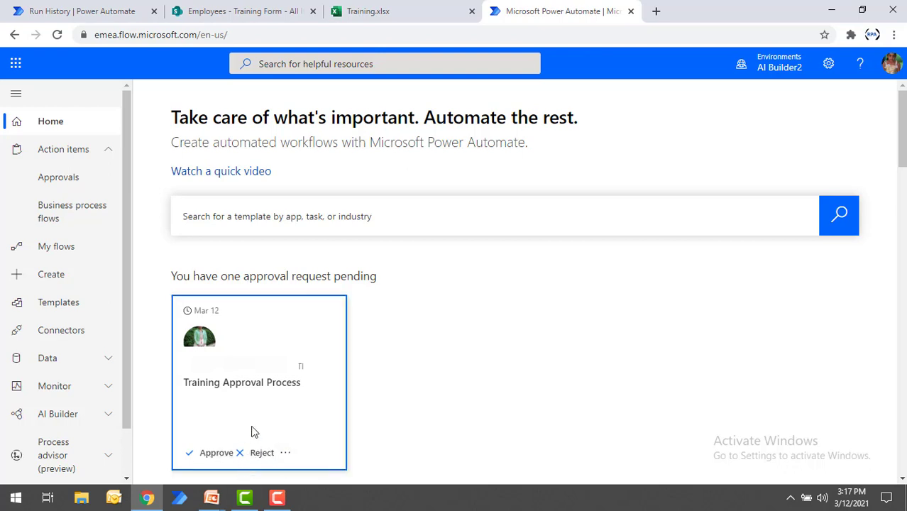
{"action": "left_click", "coordinate": [217, 458]}
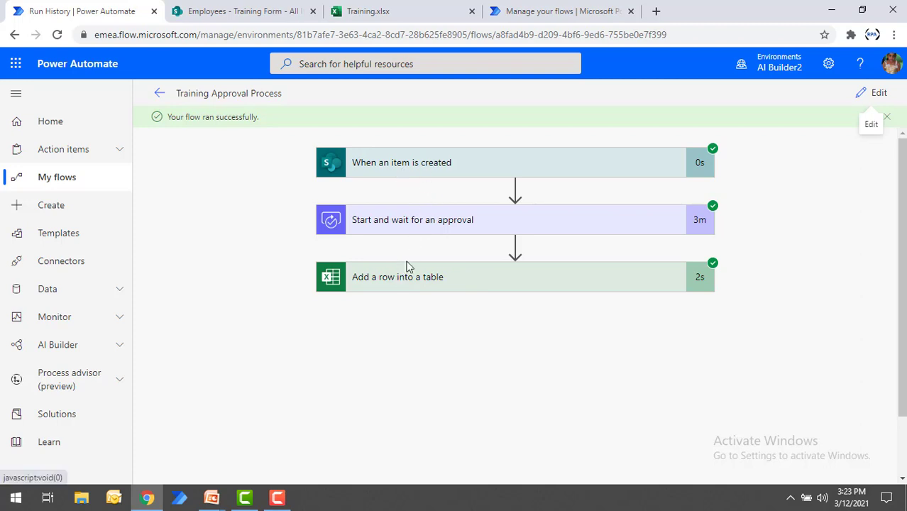
Step: Examine each column of the row the flow added to Training.xlsx, from Trainer Name through Approved?
{"action": "left_click", "coordinate": [375, 7]}
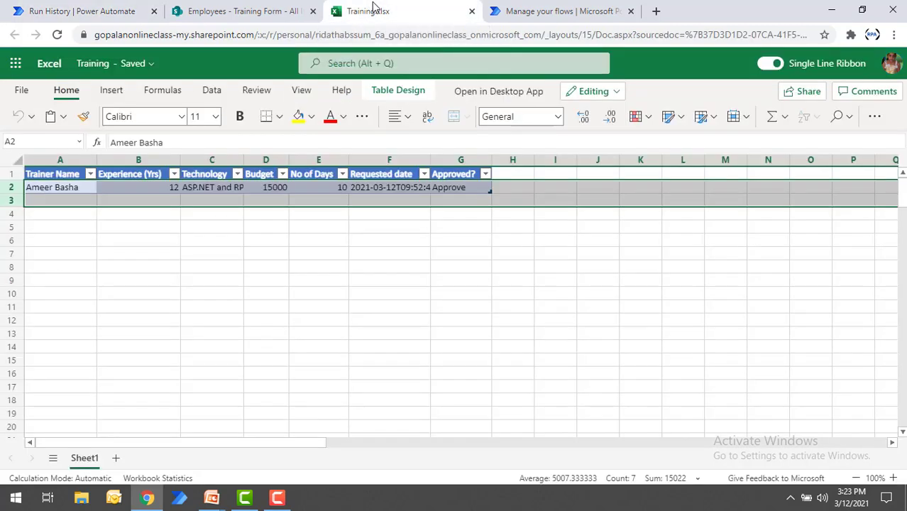
{"action": "left_click", "coordinate": [208, 310]}
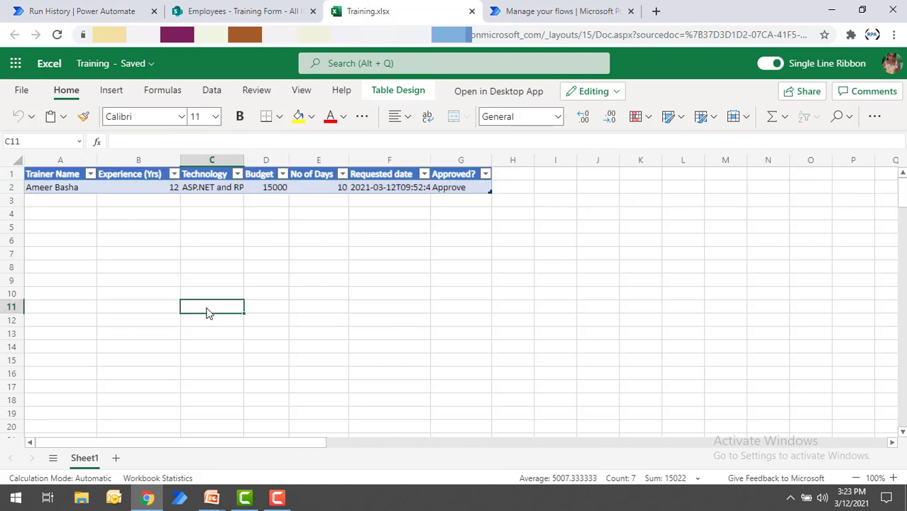
{"action": "left_click", "coordinate": [76, 192]}
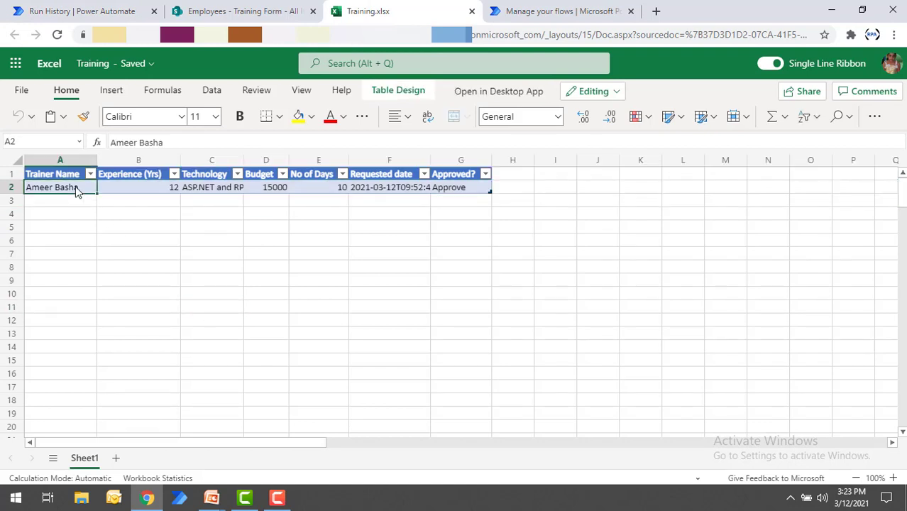
{"action": "left_click", "coordinate": [126, 195]}
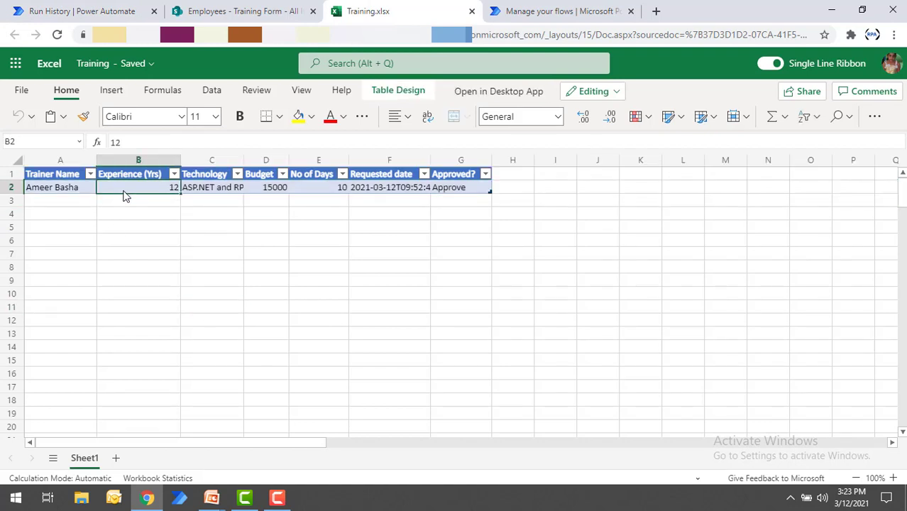
{"action": "left_click", "coordinate": [215, 188]}
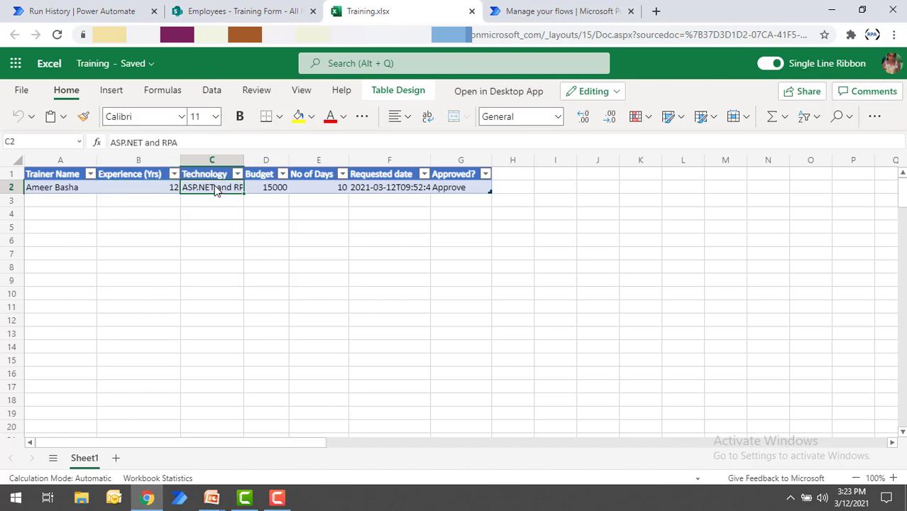
{"action": "left_click", "coordinate": [260, 192]}
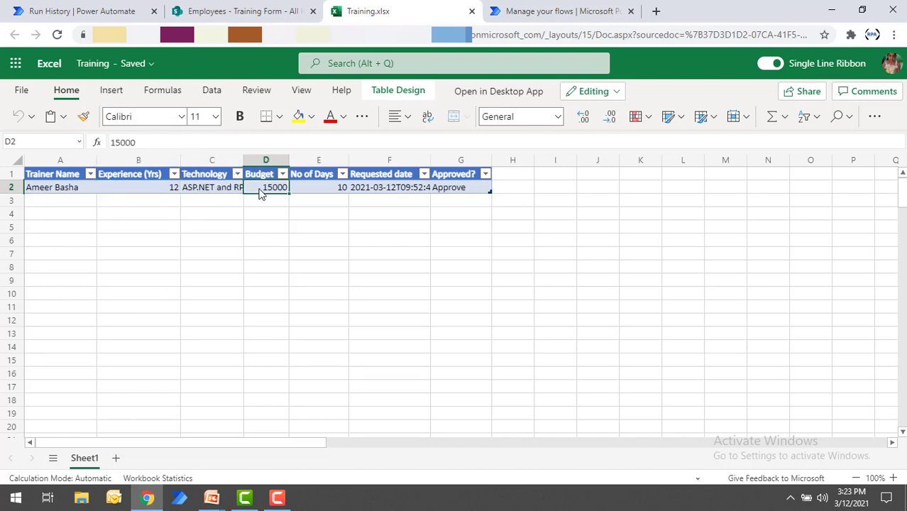
{"action": "left_click", "coordinate": [325, 191]}
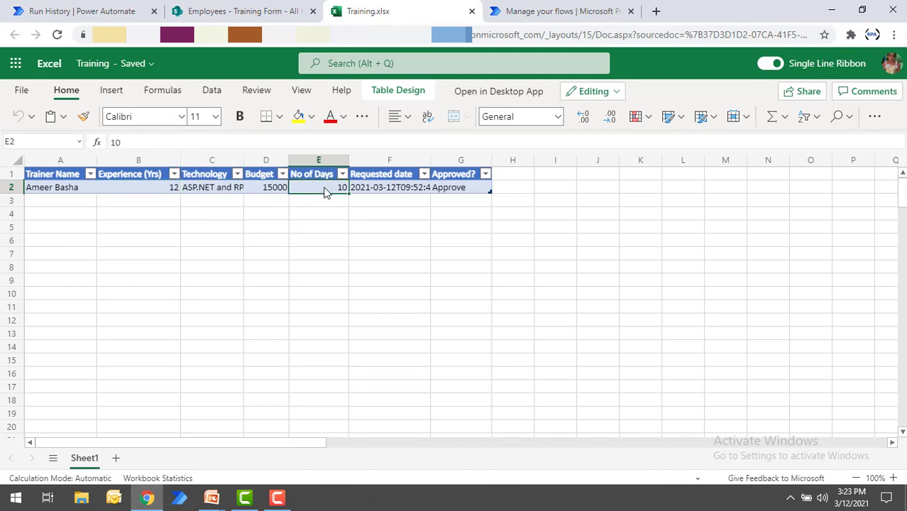
{"action": "left_click", "coordinate": [375, 195]}
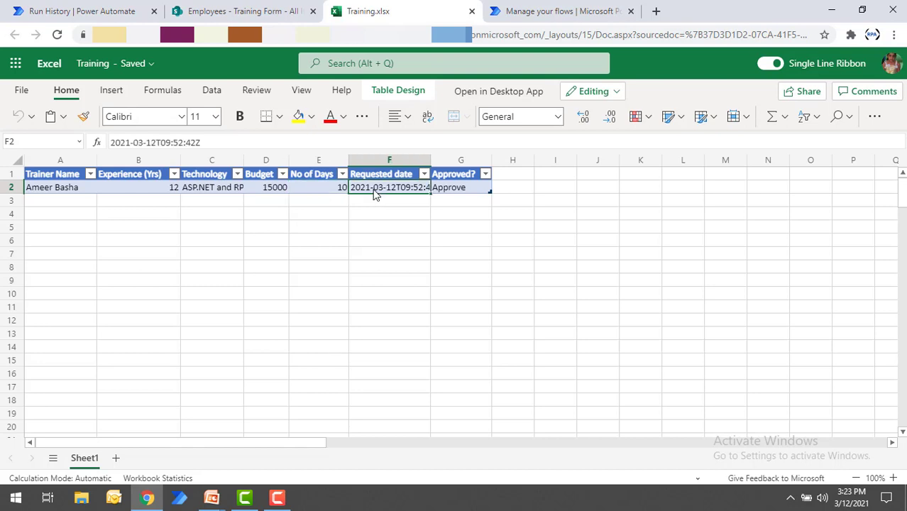
{"action": "left_click", "coordinate": [452, 194]}
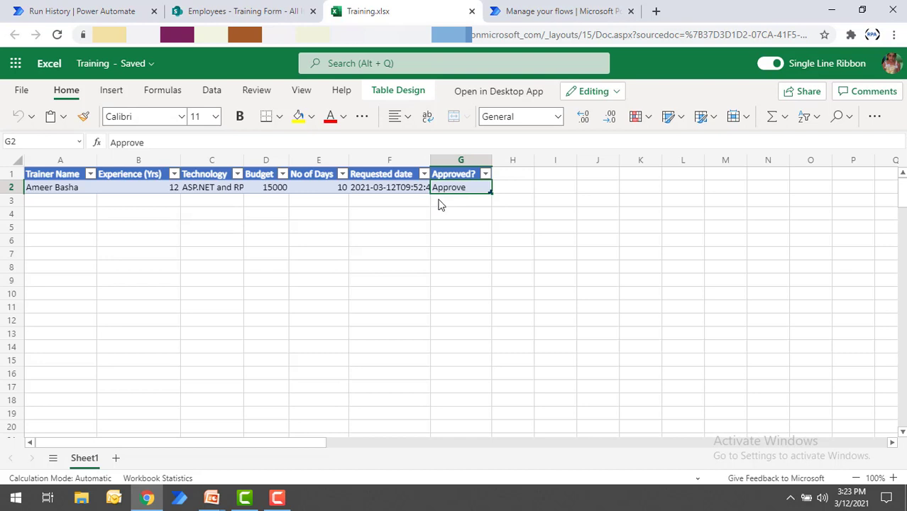
Step: Create another item in the SharePoint Training Form list with the Title Mrs and the trainer's name
{"action": "left_click", "coordinate": [245, 7]}
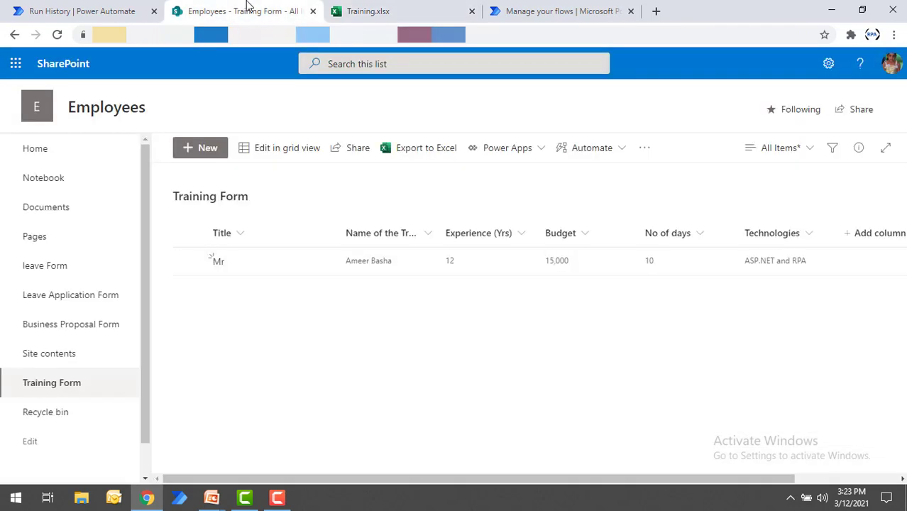
{"action": "left_click", "coordinate": [201, 150]}
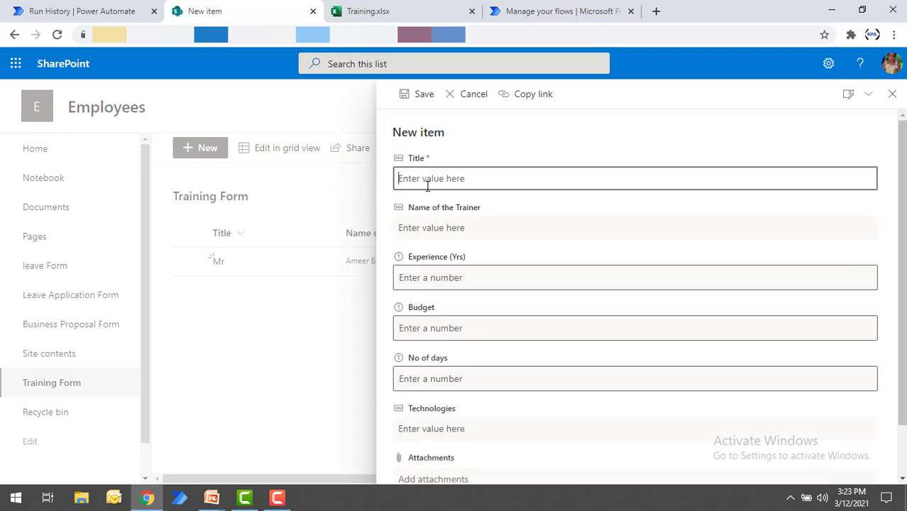
{"action": "type", "text": "Mrs"}
{"action": "key", "text": "Tab"}
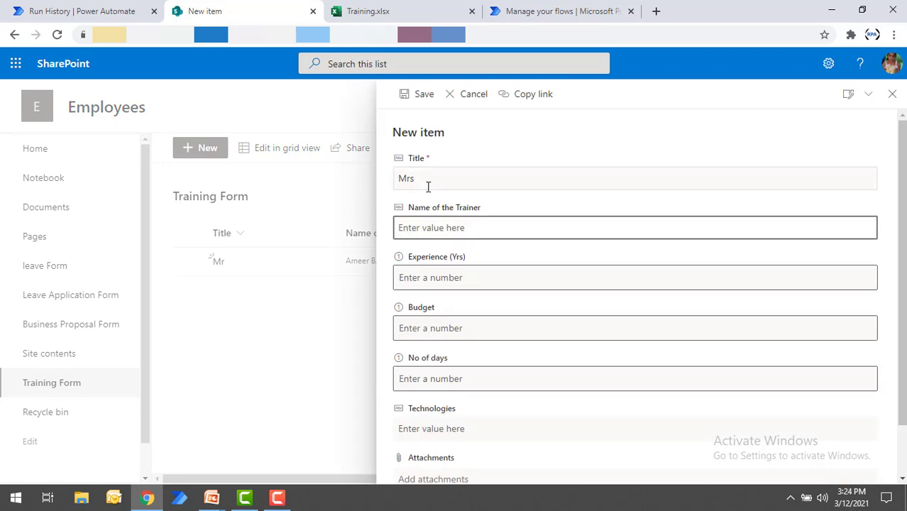
{"action": "type", "text": "Alexa"}
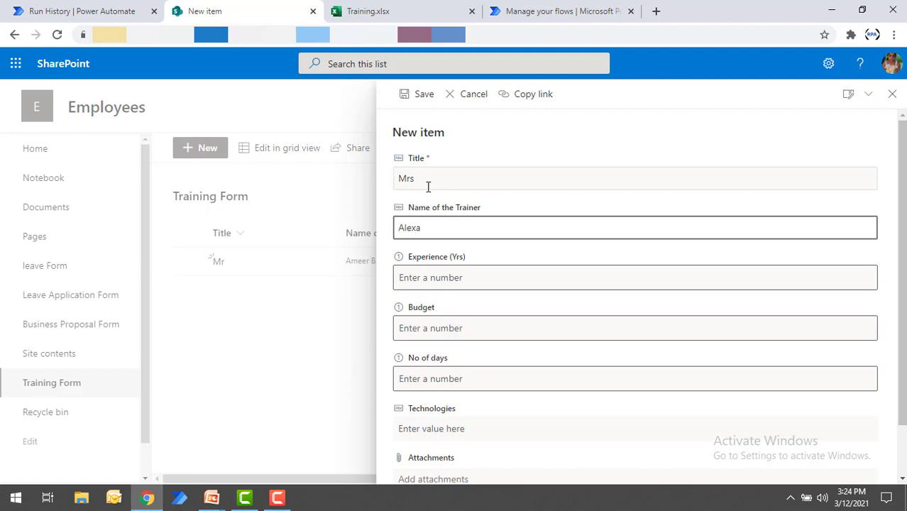
Step: Fill in the item with 5 years of experience, budget 20000, 5 days and RPA as Technologies, and save it
{"action": "left_click", "coordinate": [429, 275]}
{"action": "type", "text": "5"}
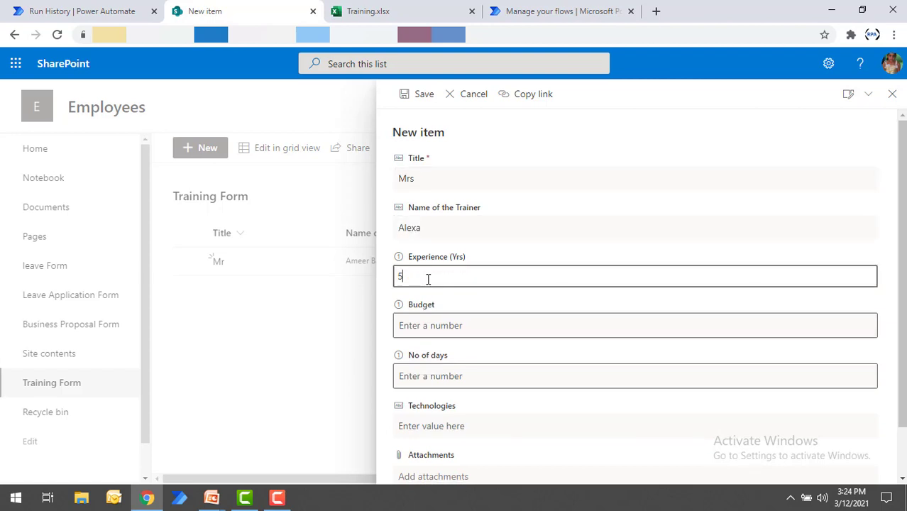
{"action": "key", "text": "Tab"}
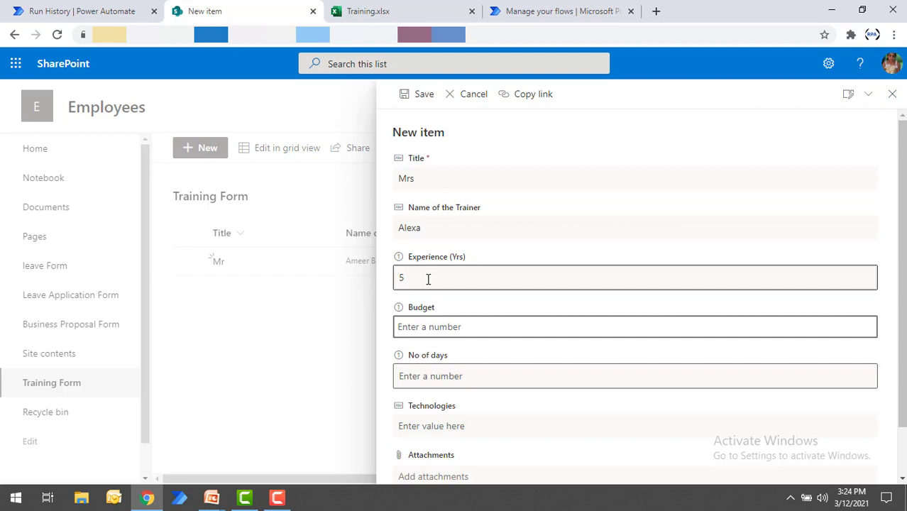
{"action": "type", "text": "20000"}
{"action": "key", "text": "Tab"}
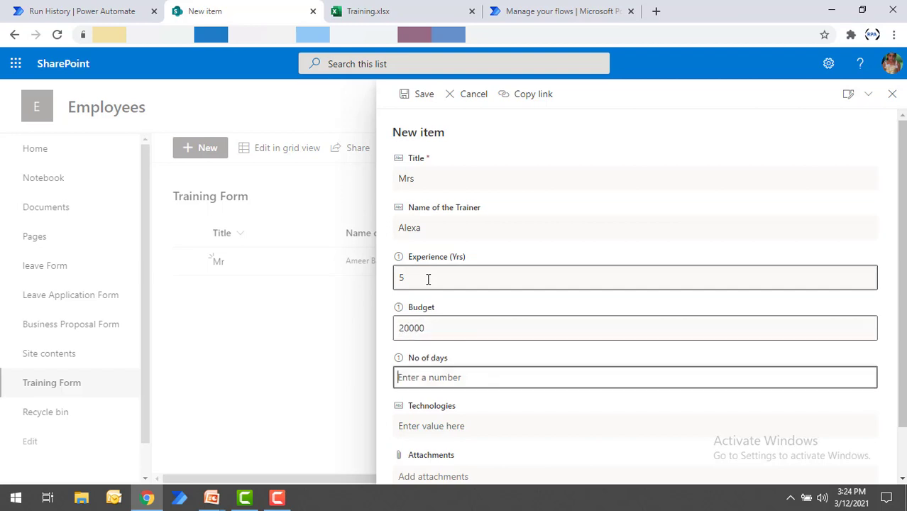
{"action": "type", "text": "5"}
{"action": "key", "text": "Tab"}
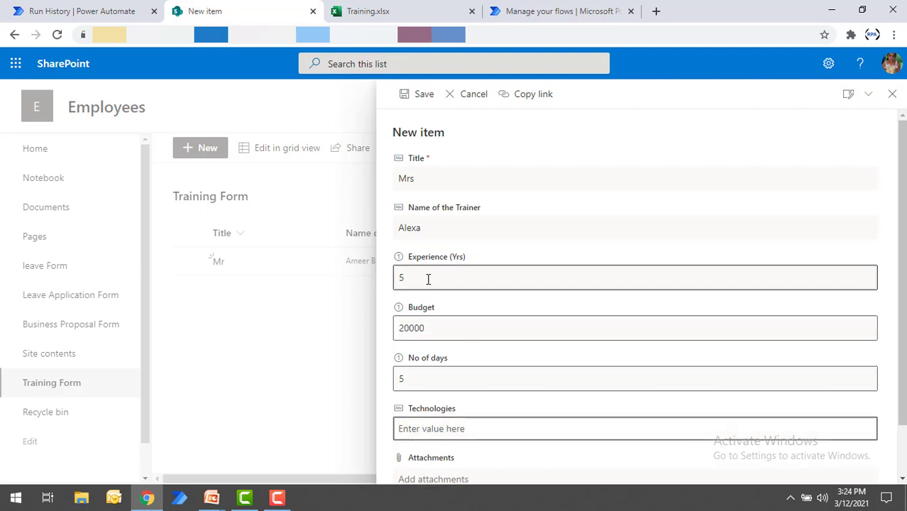
{"action": "type", "text": "RPA"}
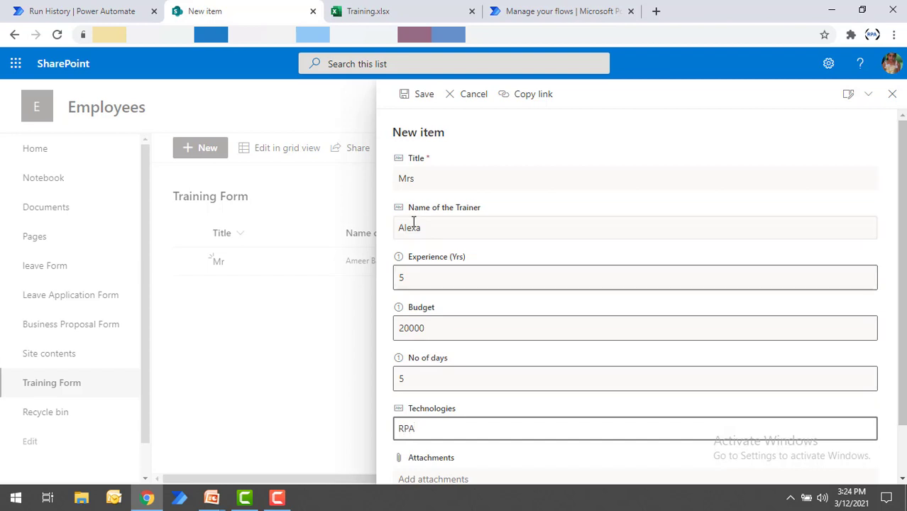
{"action": "left_click", "coordinate": [420, 95]}
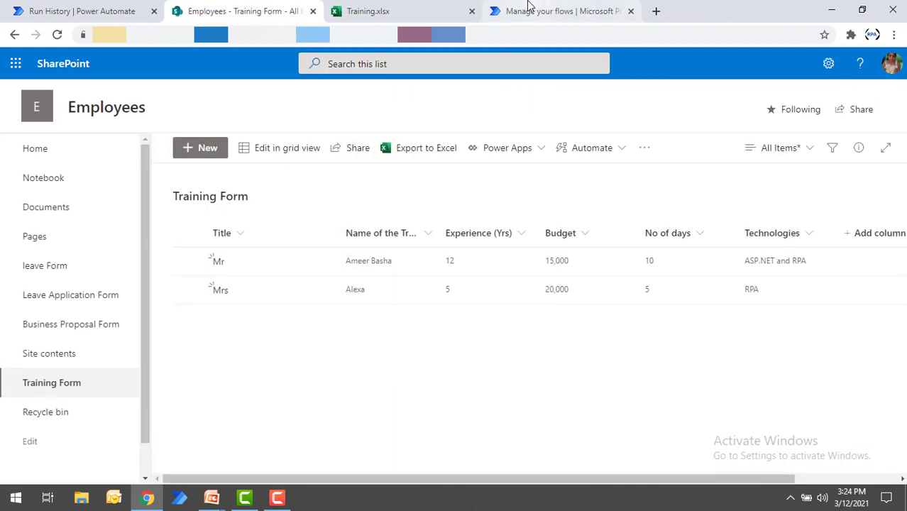
Step: Go to the Power Automate approvals and reject the pending Training Approval Process request
{"action": "left_click", "coordinate": [111, 11]}
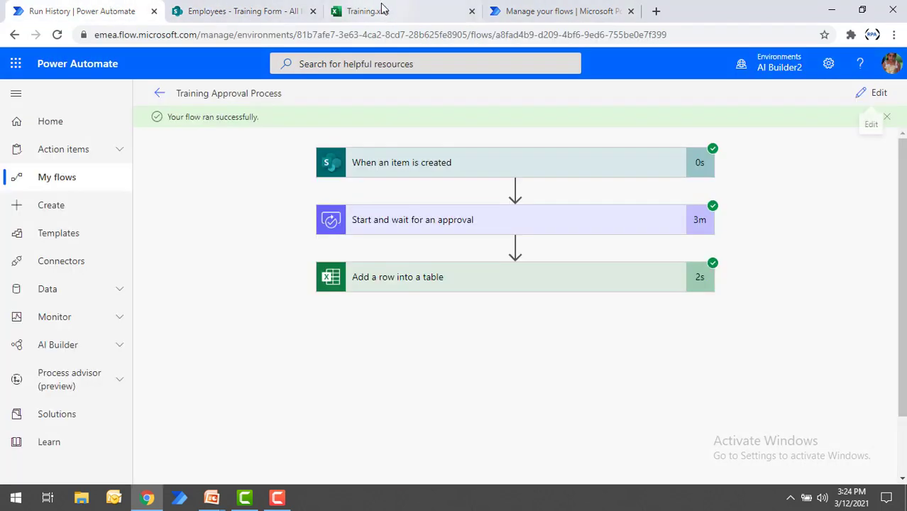
{"action": "left_click", "coordinate": [515, 12]}
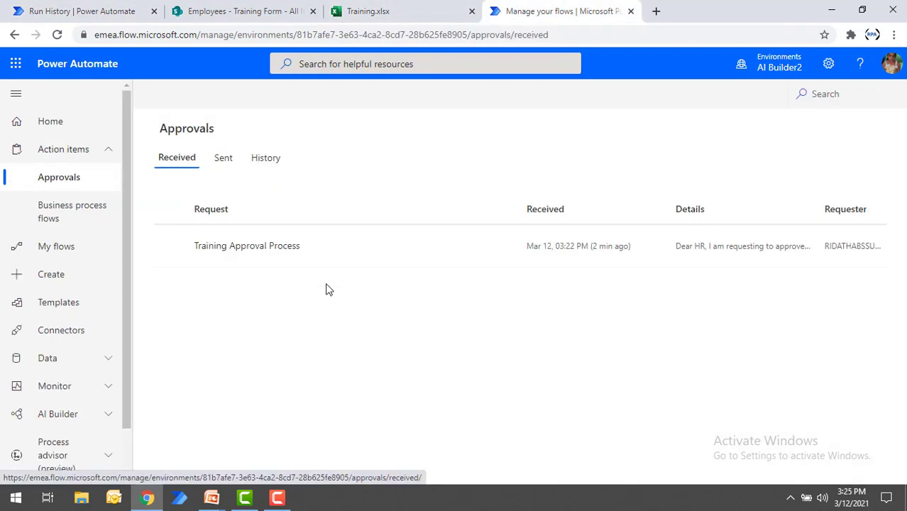
{"action": "mouse_move", "coordinate": [453, 258]}
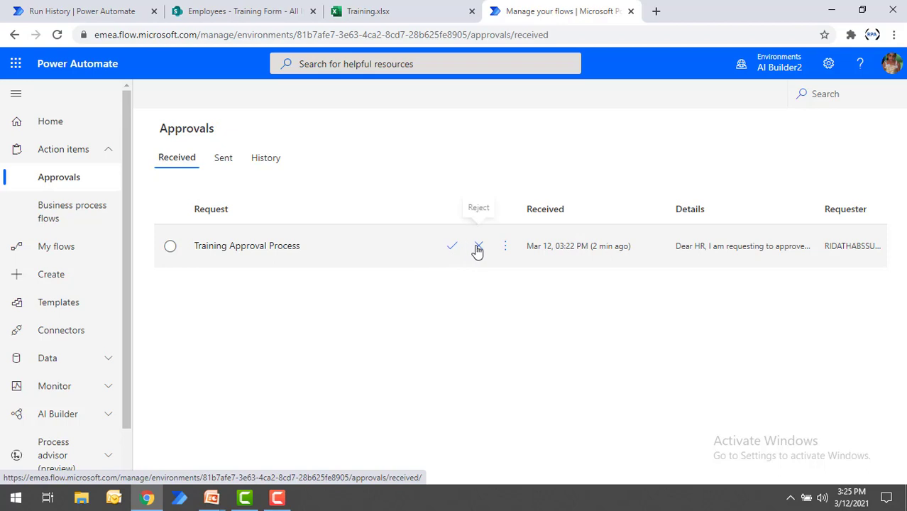
{"action": "left_click", "coordinate": [478, 248]}
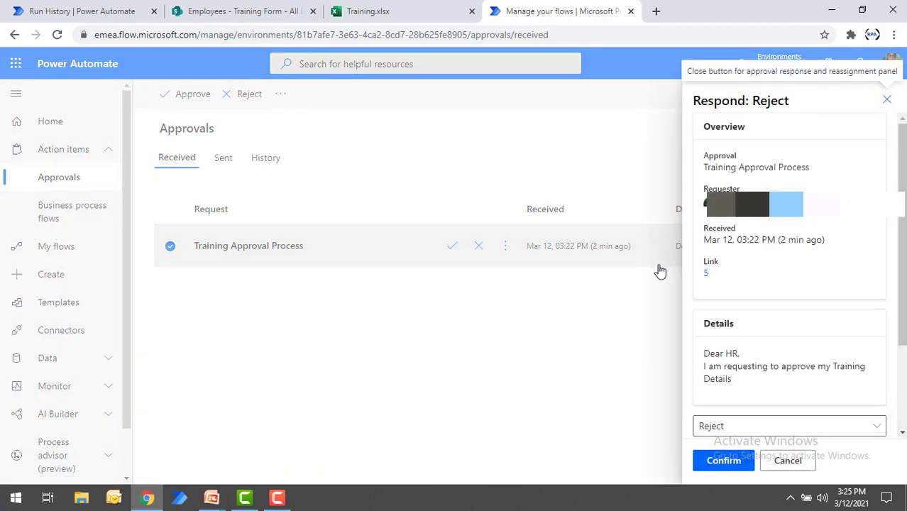
{"action": "left_click", "coordinate": [727, 469]}
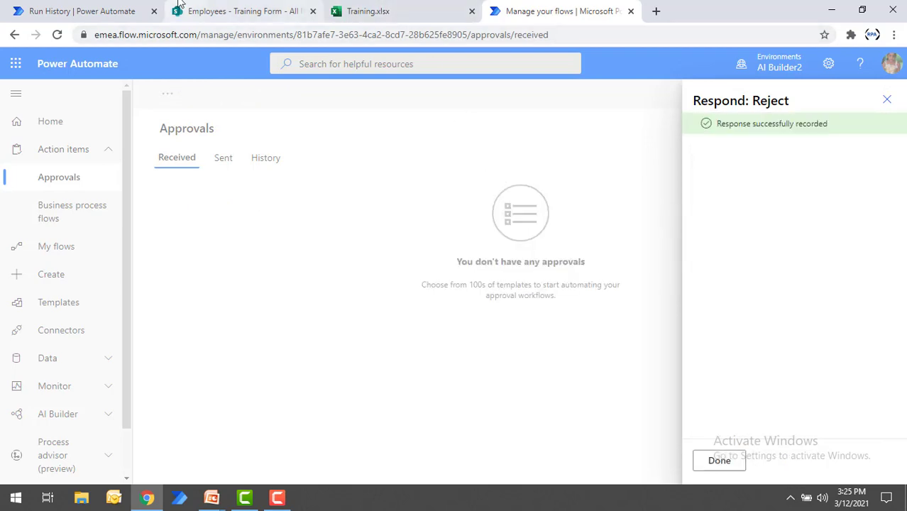
Step: Check the Approved? value of the newly added row in Training.xlsx and return to the flow's run in Power Automate
{"action": "left_click", "coordinate": [105, 9]}
{"action": "left_click", "coordinate": [397, 9]}
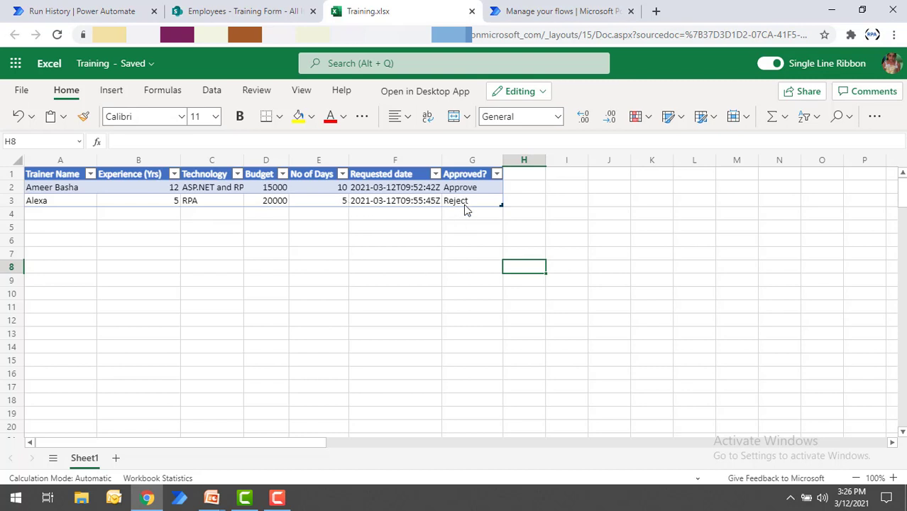
{"action": "left_click", "coordinate": [117, 9]}
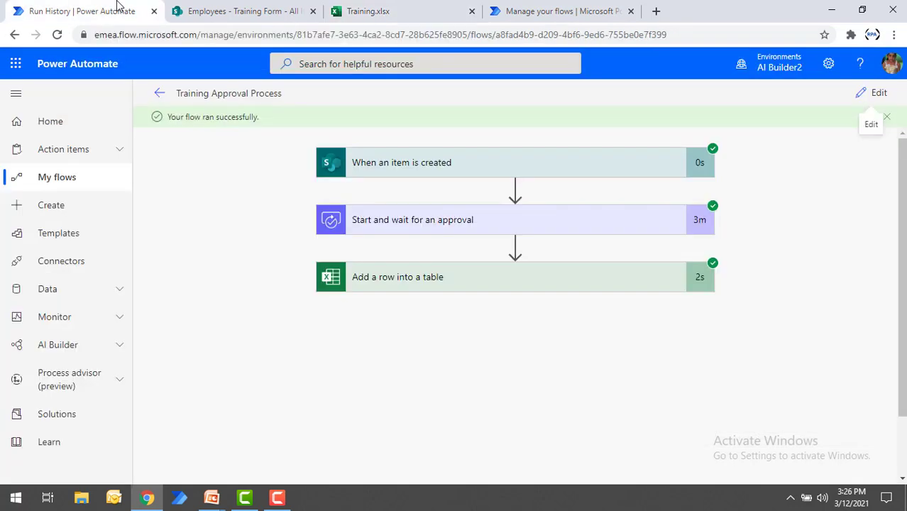